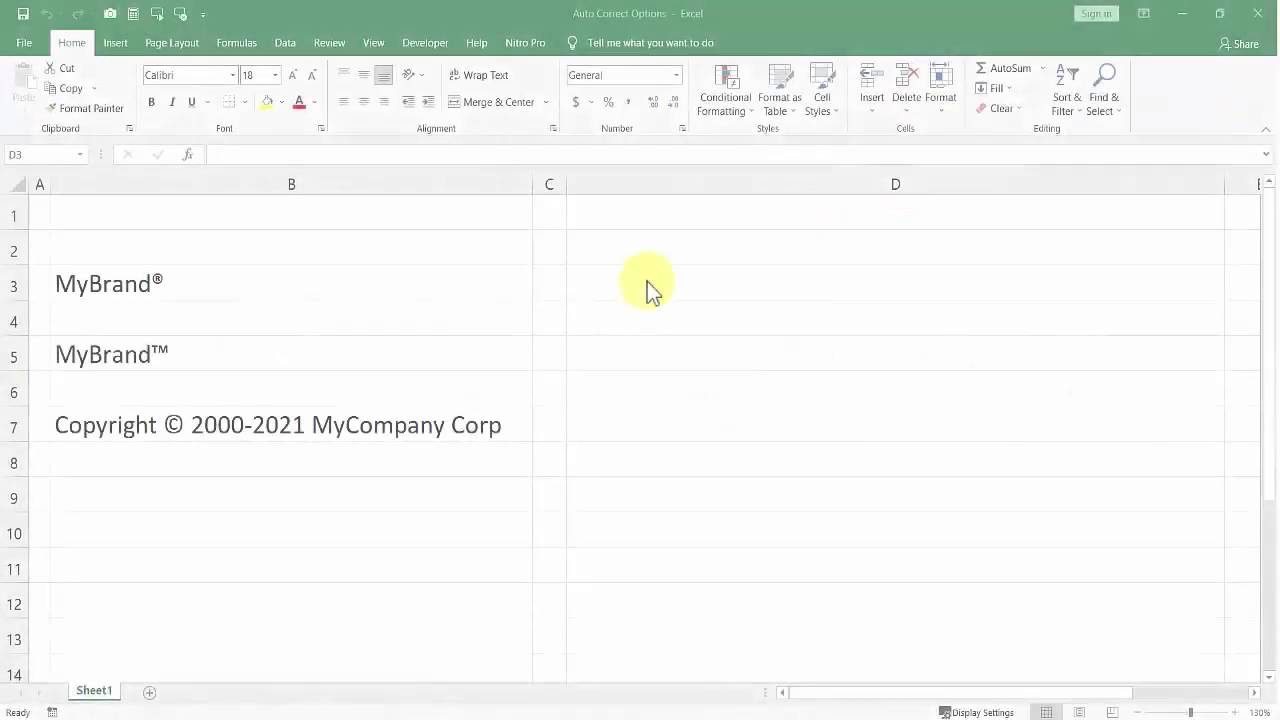
Step: Enter MyBrand(r) in cell D3 so it autocorrects to MyBrand®
{"action": "left_click", "coordinate": [630, 283]}
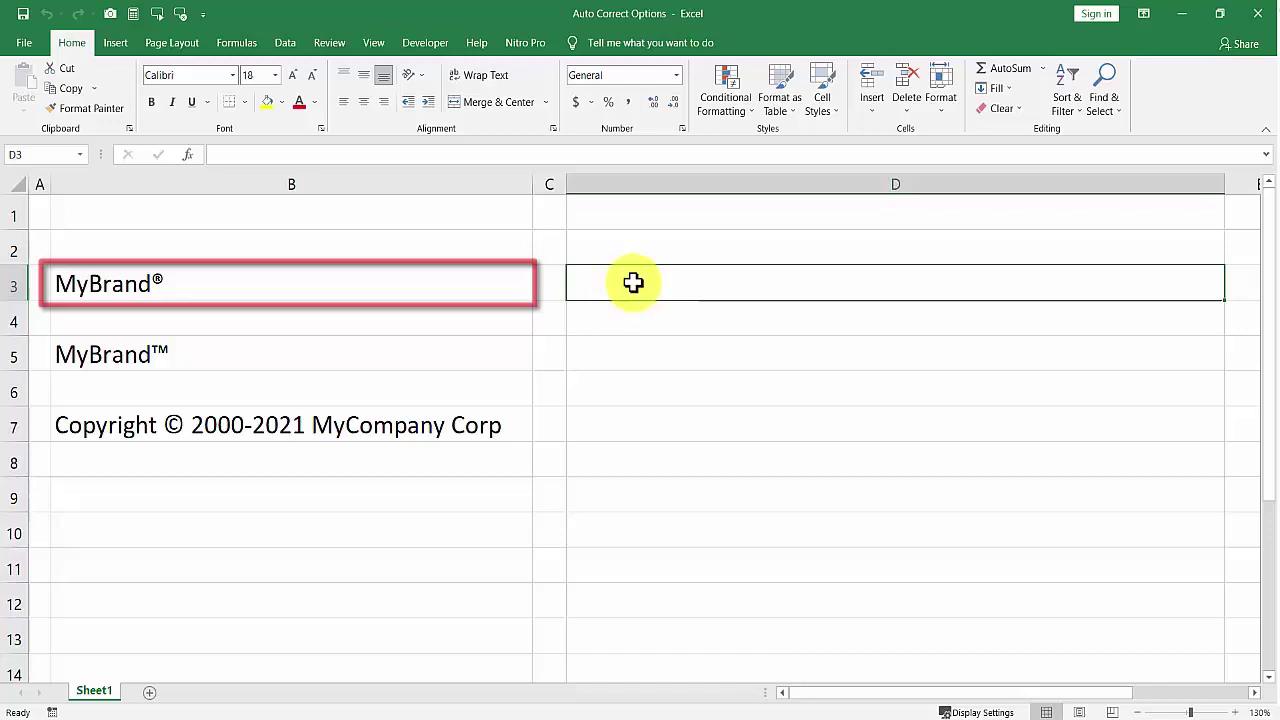
{"action": "type", "text": "My"}
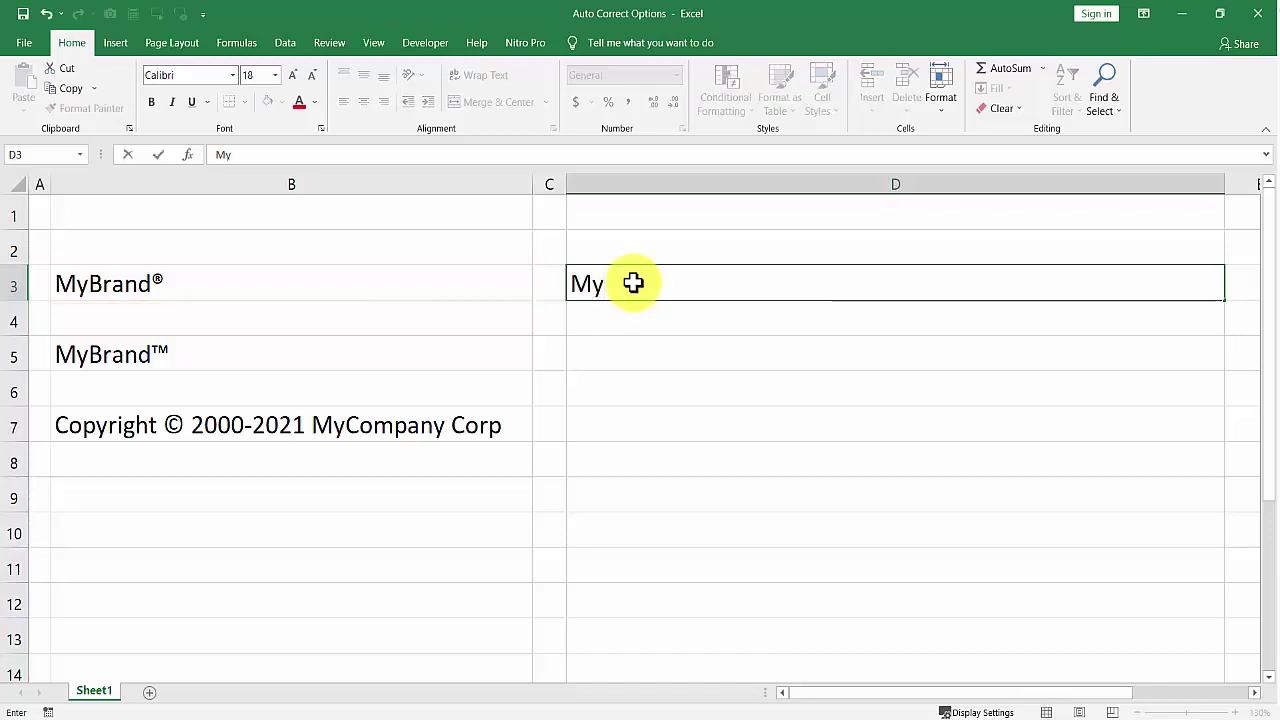
{"action": "type", "text": "Brand"}
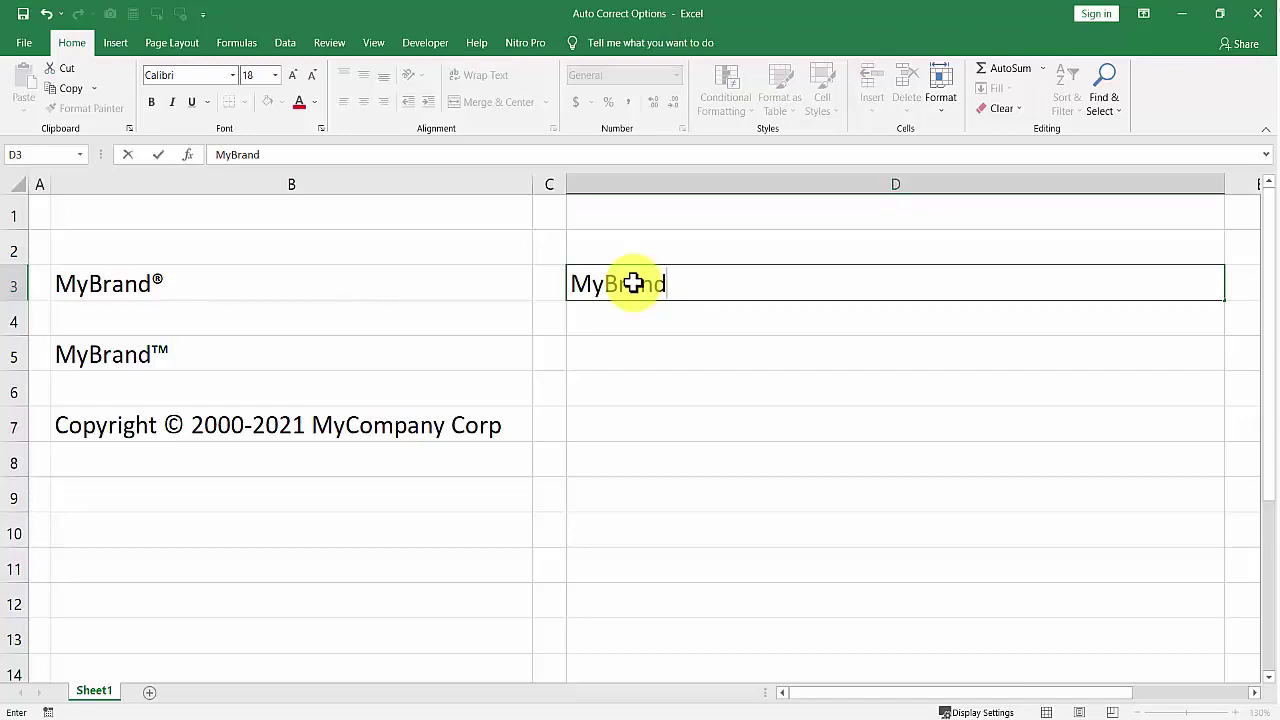
{"action": "type", "text": "("}
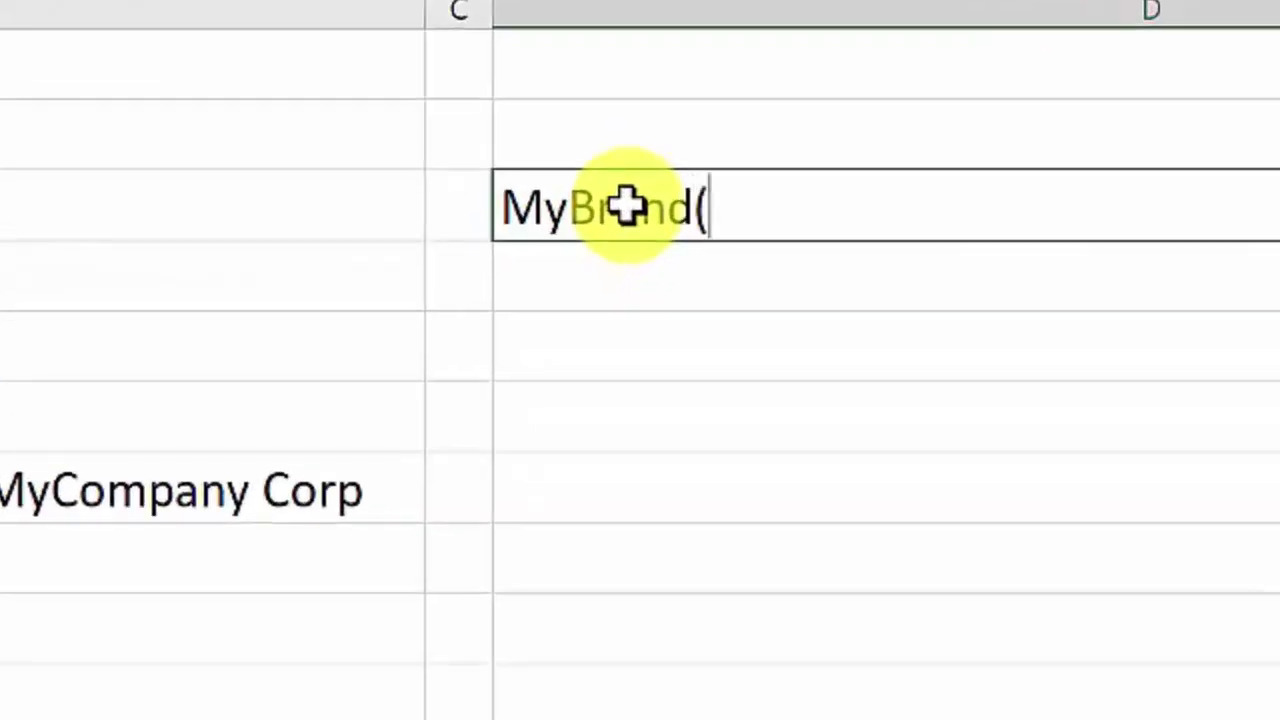
{"action": "type", "text": "r)"}
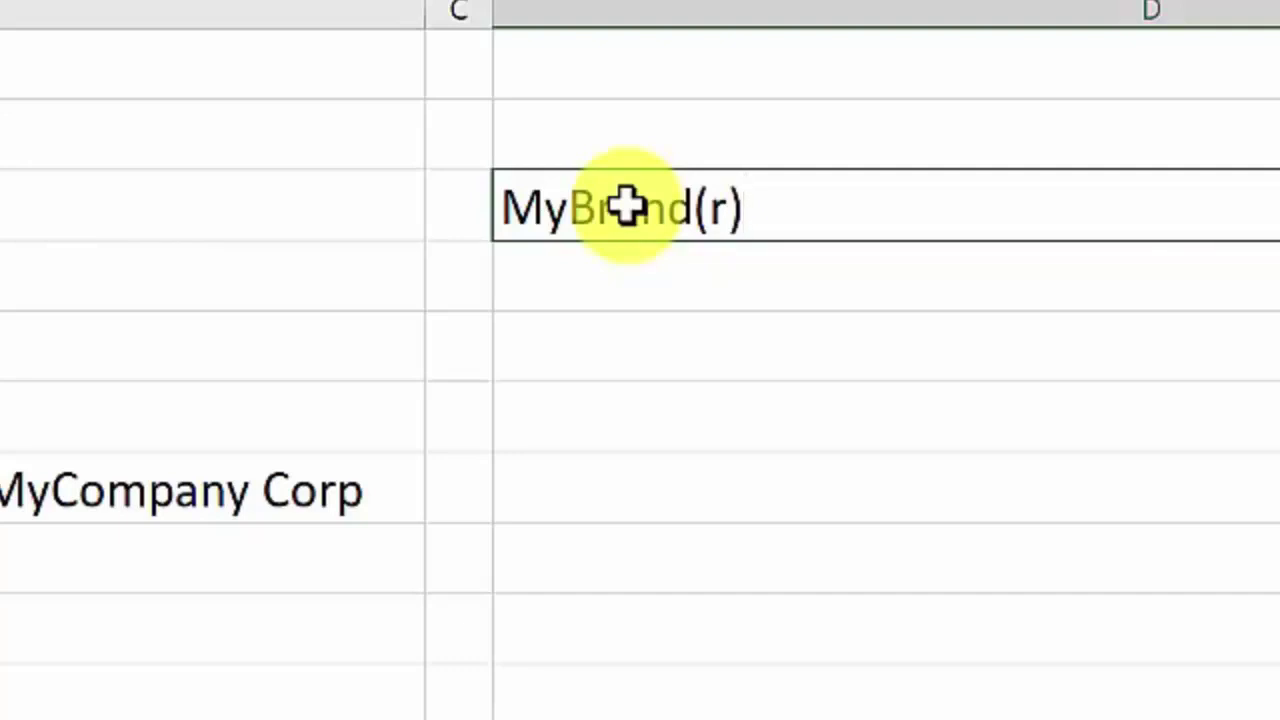
{"action": "key", "text": "Return"}
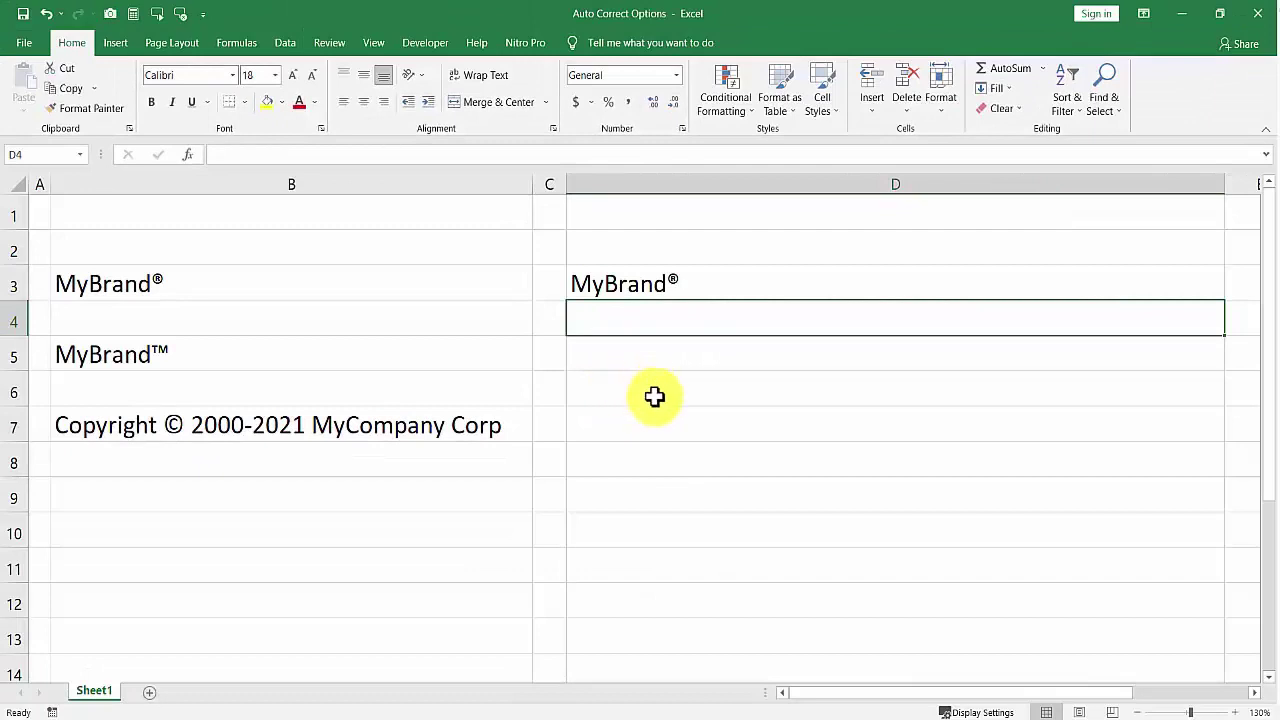
Step: Enter MyBrand(tm) in cell D5 so it autocorrects to MyBrand™
{"action": "left_click", "coordinate": [634, 360]}
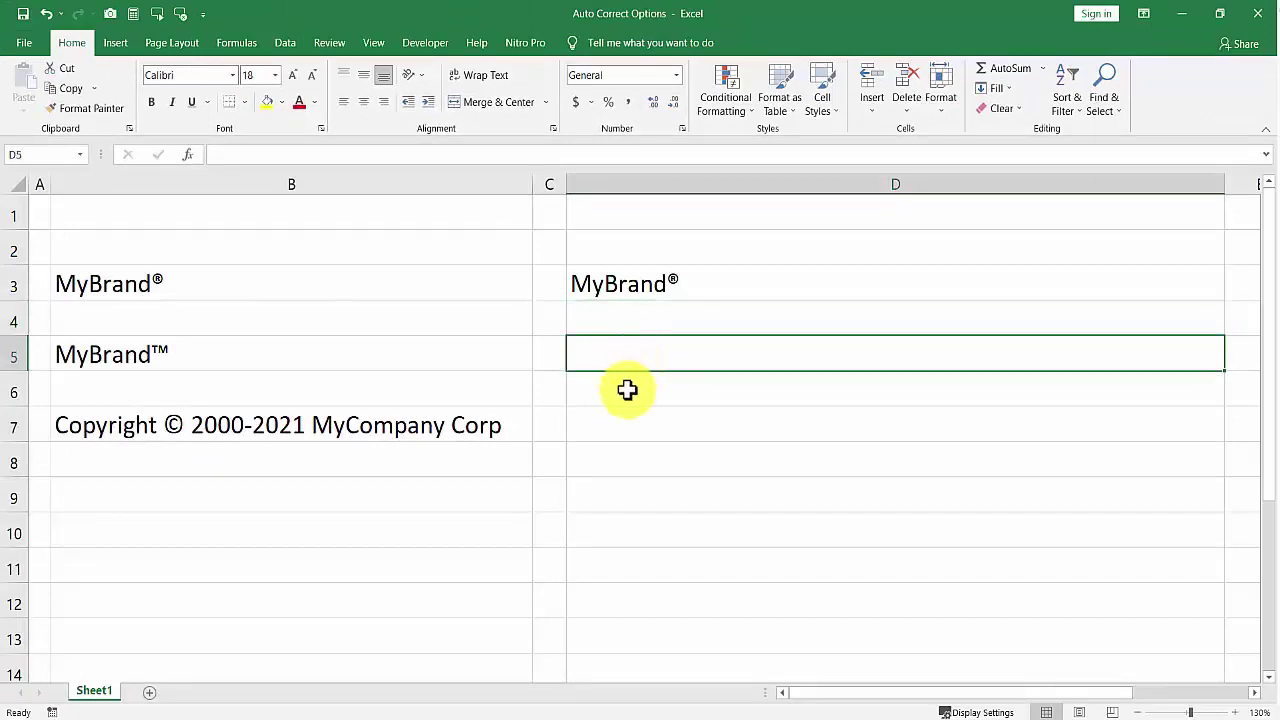
{"action": "type", "text": "MyB"}
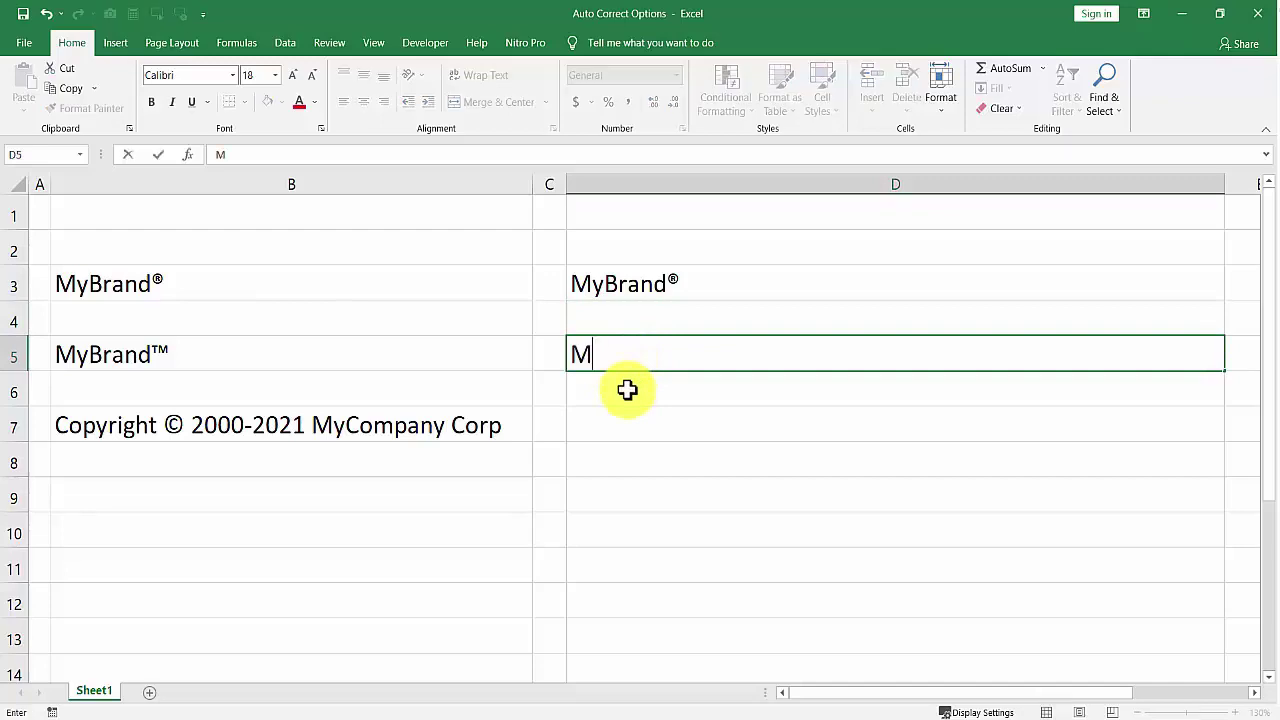
{"action": "type", "text": "rand"}
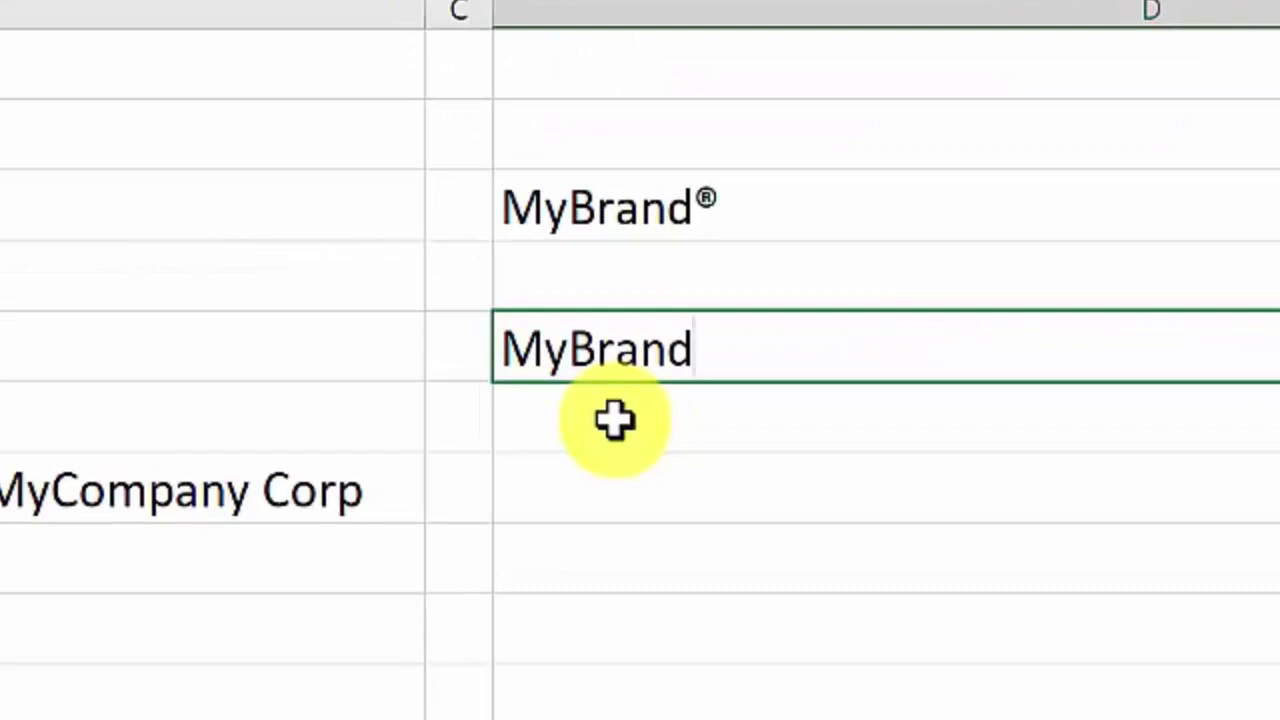
{"action": "type", "text": "(tm"}
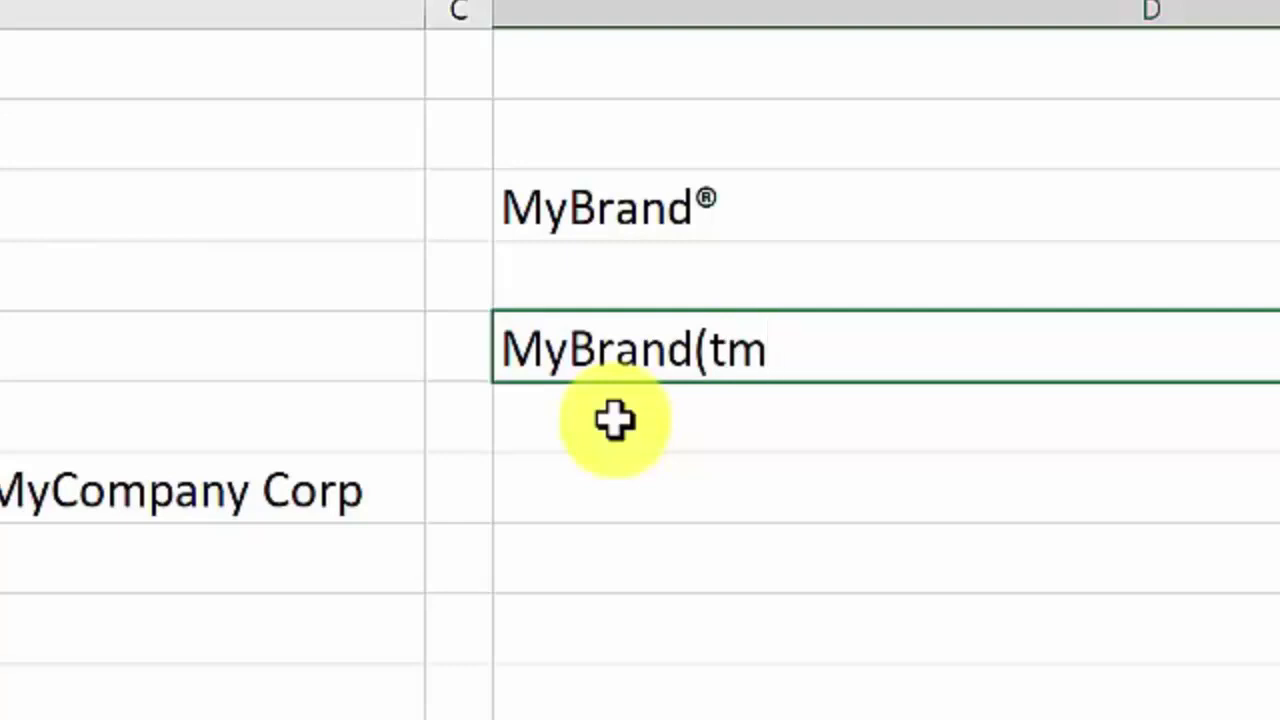
{"action": "type", "text": ")"}
{"action": "key", "text": "Return"}
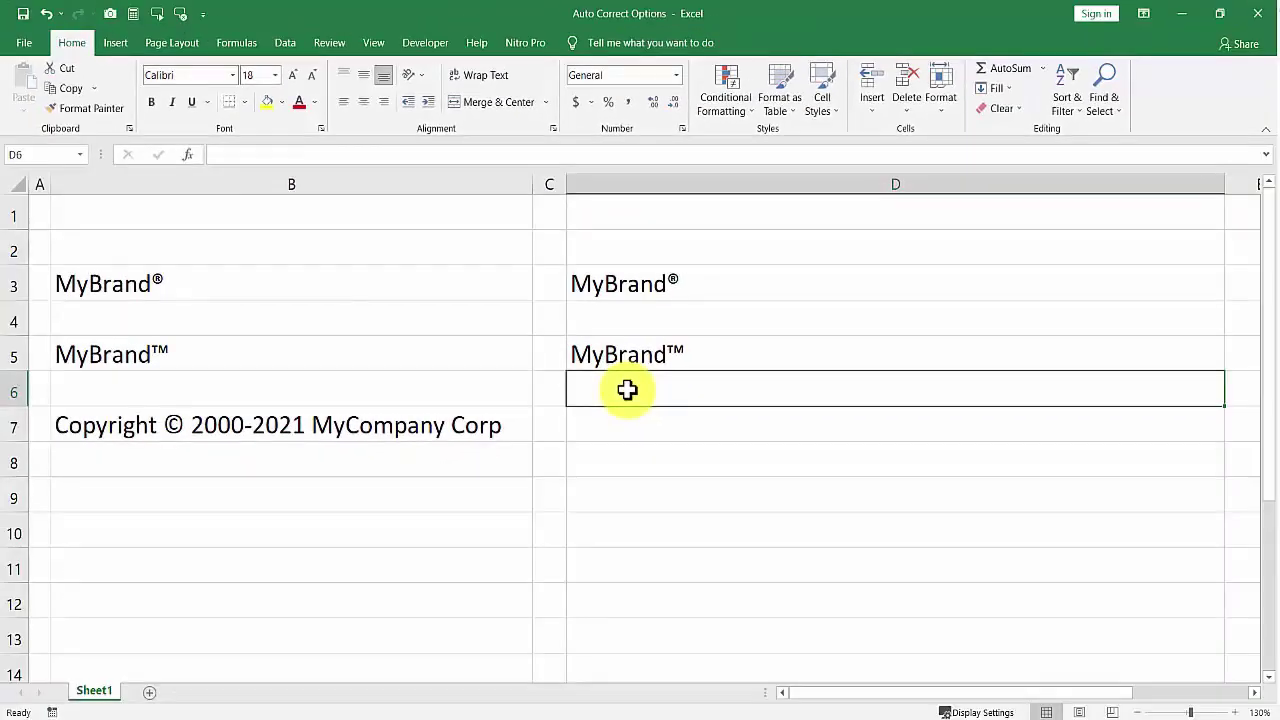
Step: Enter 'Copyright (c) 2000-2021 MyCompany Corp' in cell D7, turning (c) into ©
{"action": "left_click", "coordinate": [627, 418]}
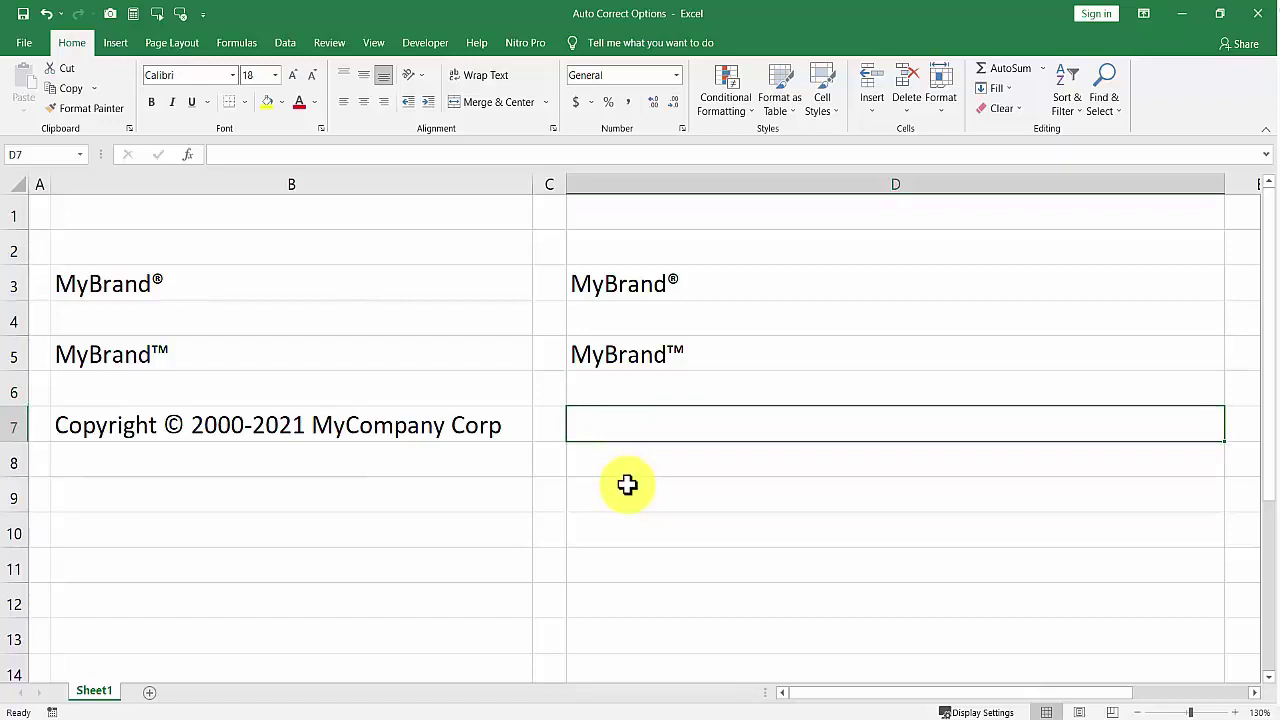
{"action": "type", "text": "Copyr"}
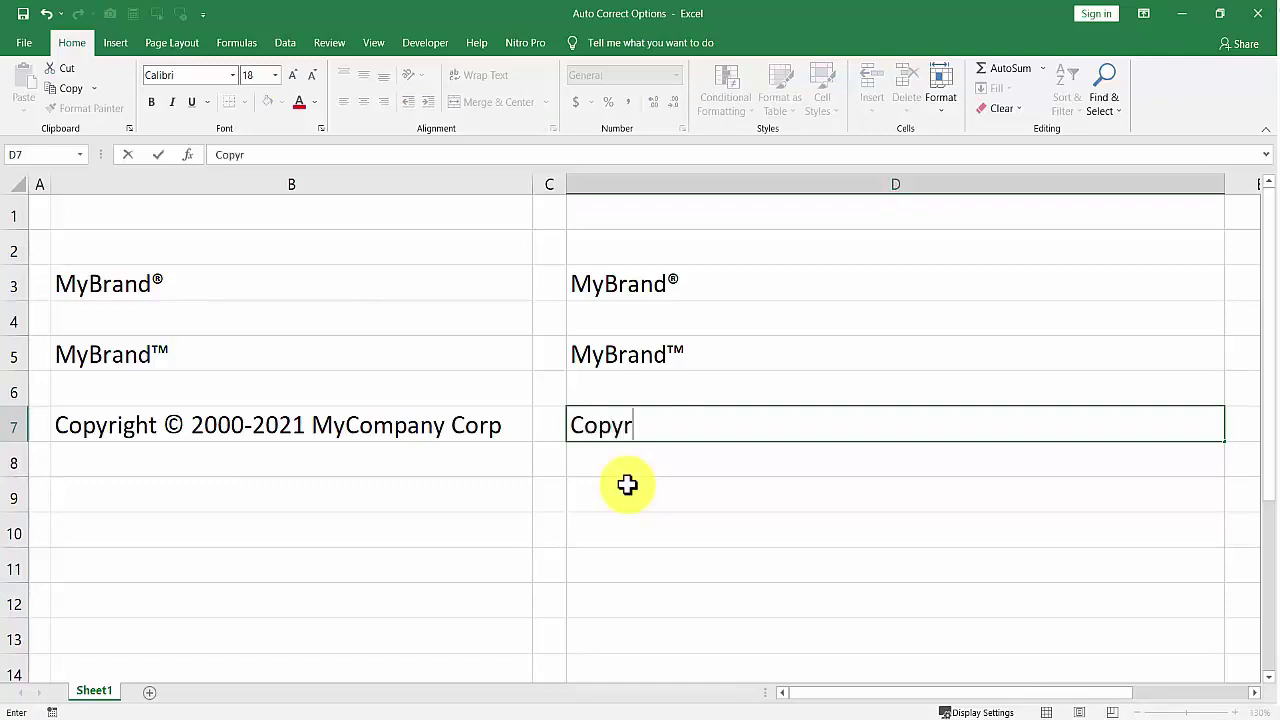
{"action": "type", "text": "ight"}
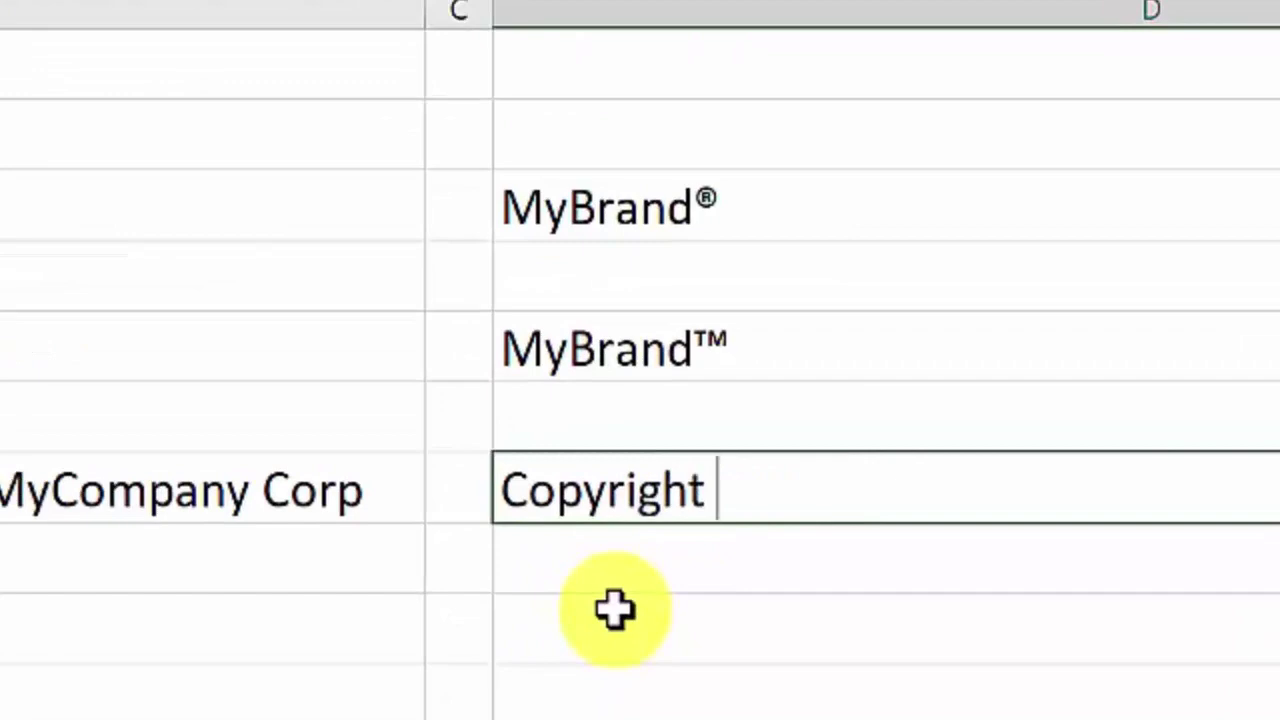
{"action": "type", "text": " (c"}
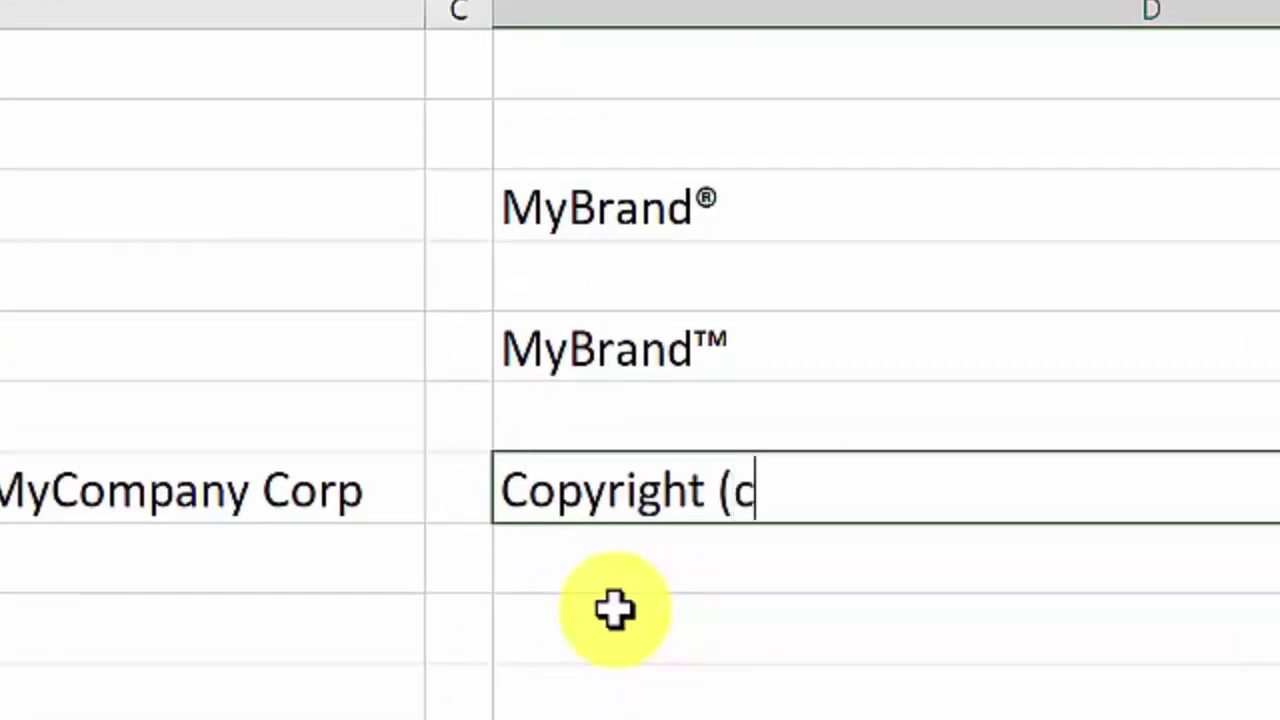
{"action": "type", "text": ")"}
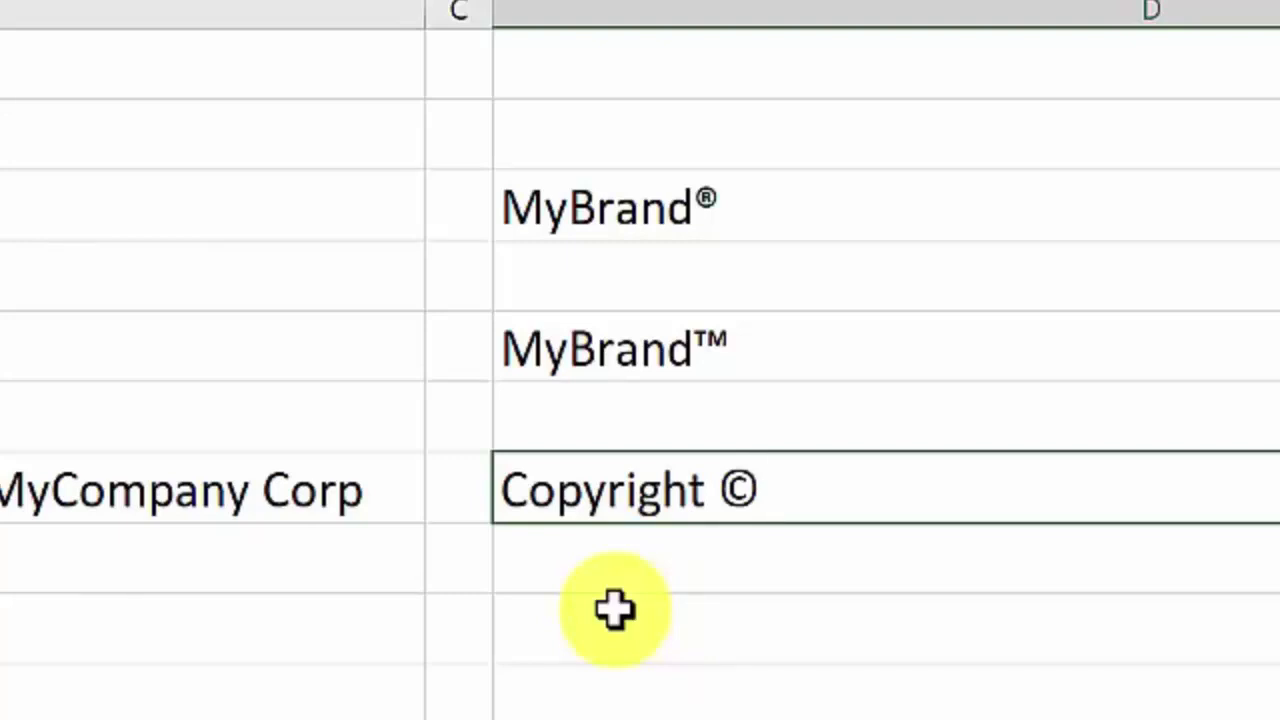
{"action": "type", "text": " 2000"}
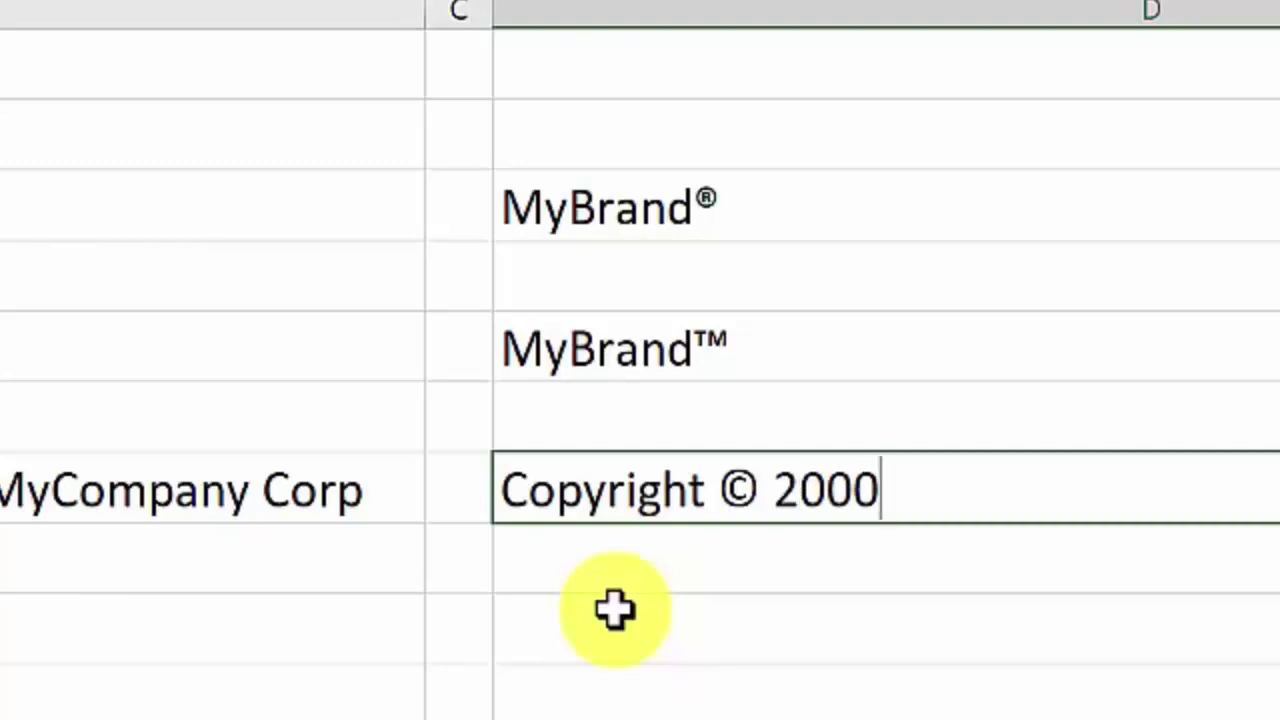
{"action": "type", "text": "-2"}
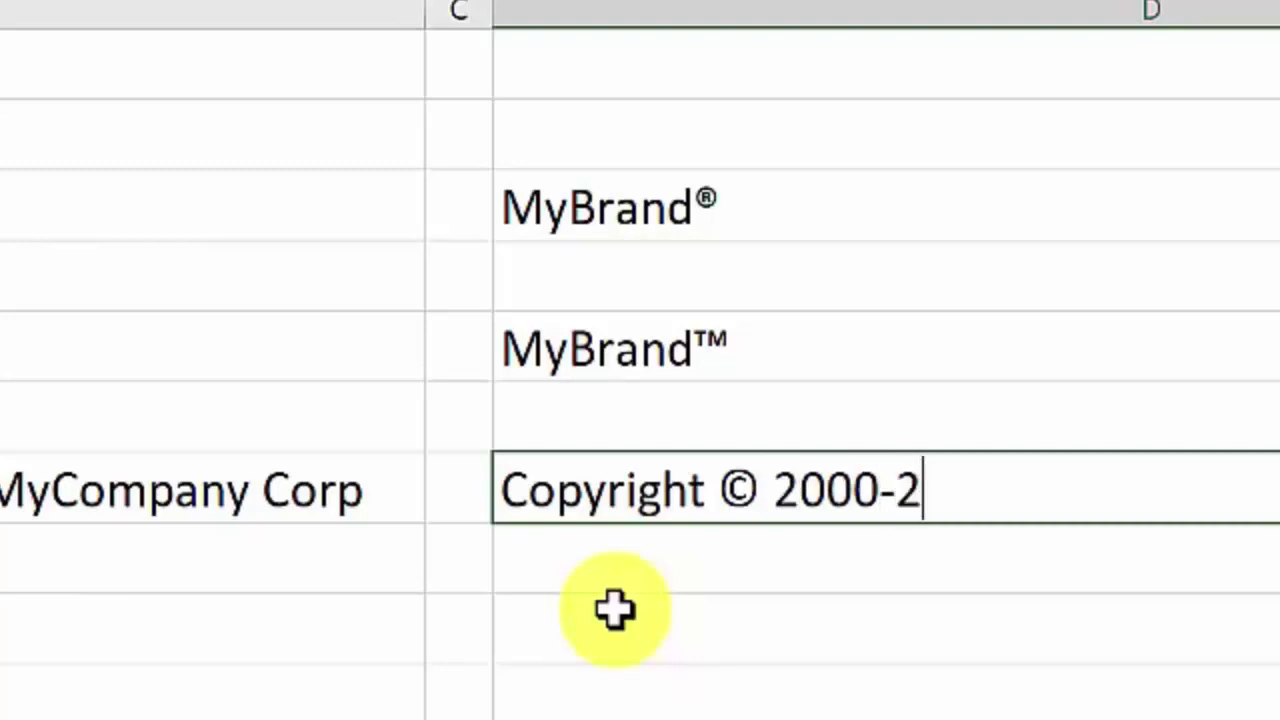
{"action": "type", "text": "021"}
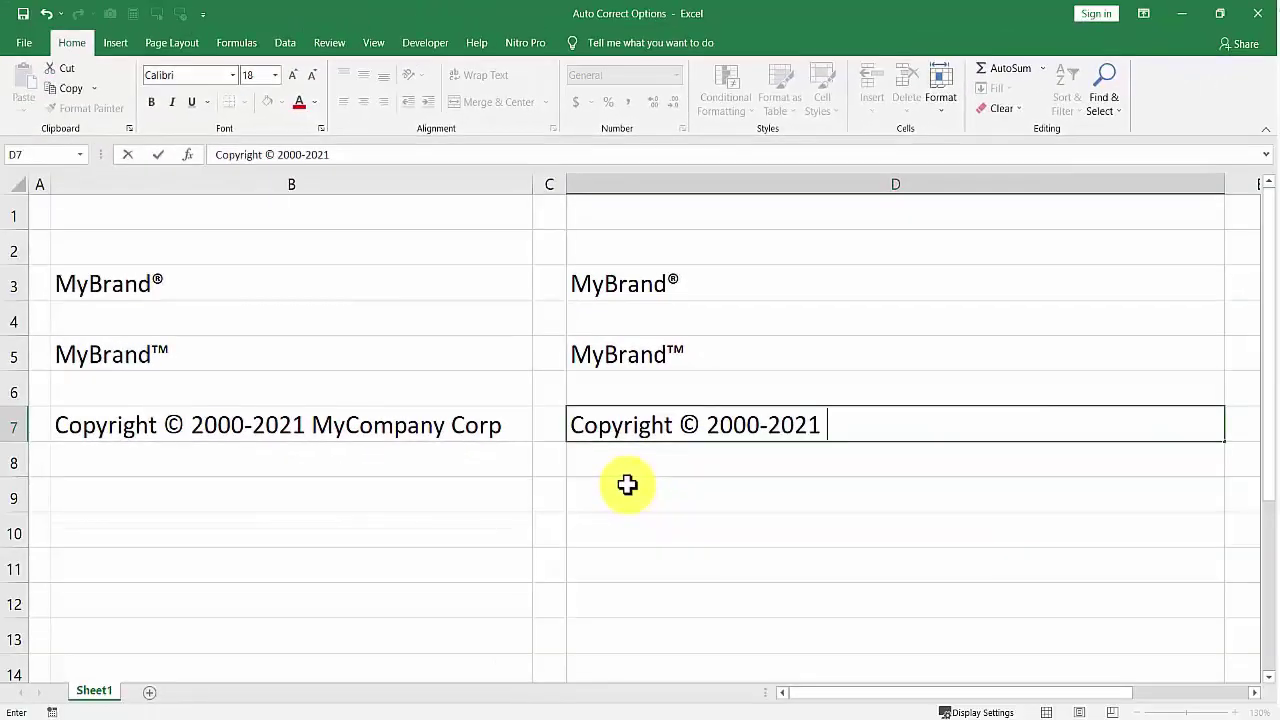
{"action": "type", "text": " MyCompa"}
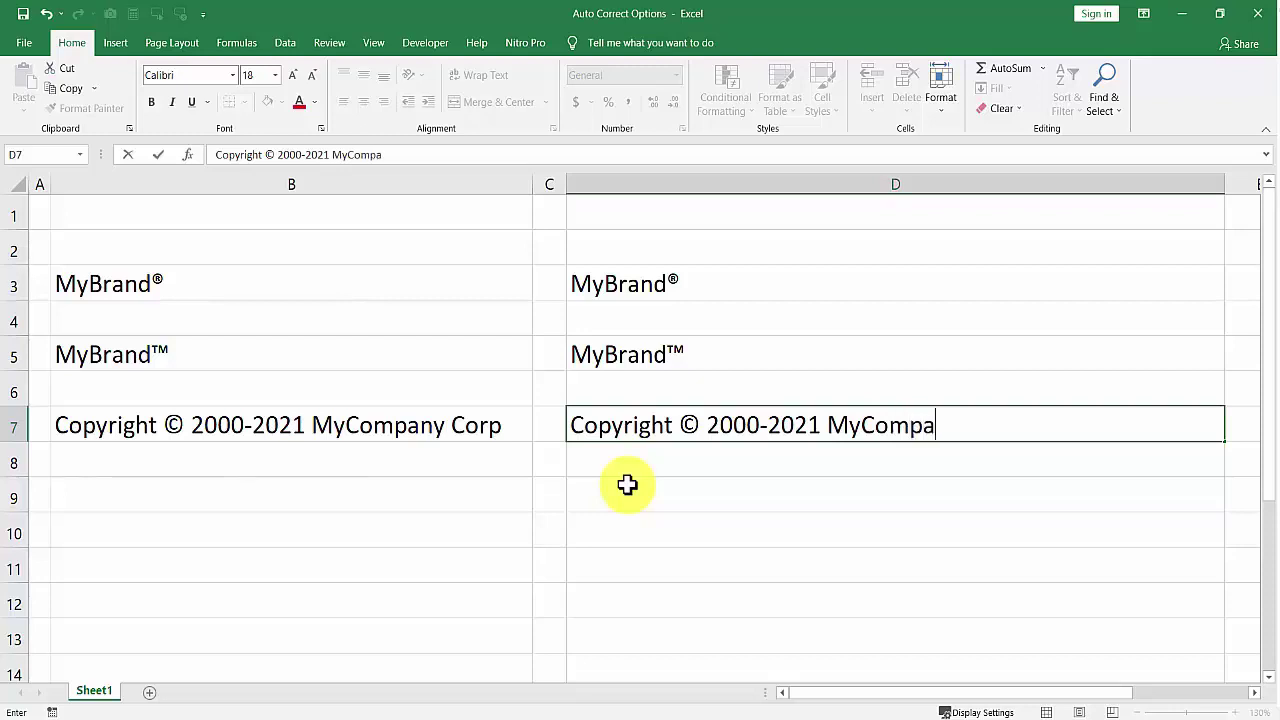
{"action": "type", "text": "ny Corp"}
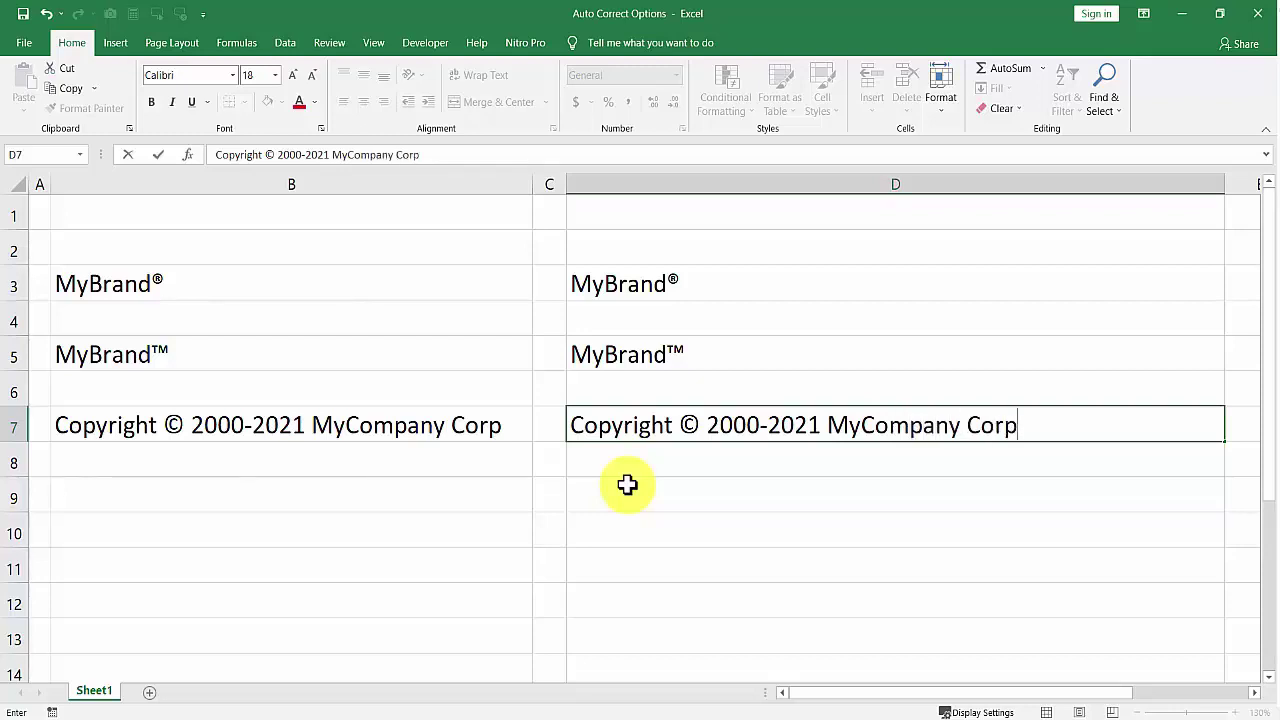
{"action": "key", "text": "Return"}
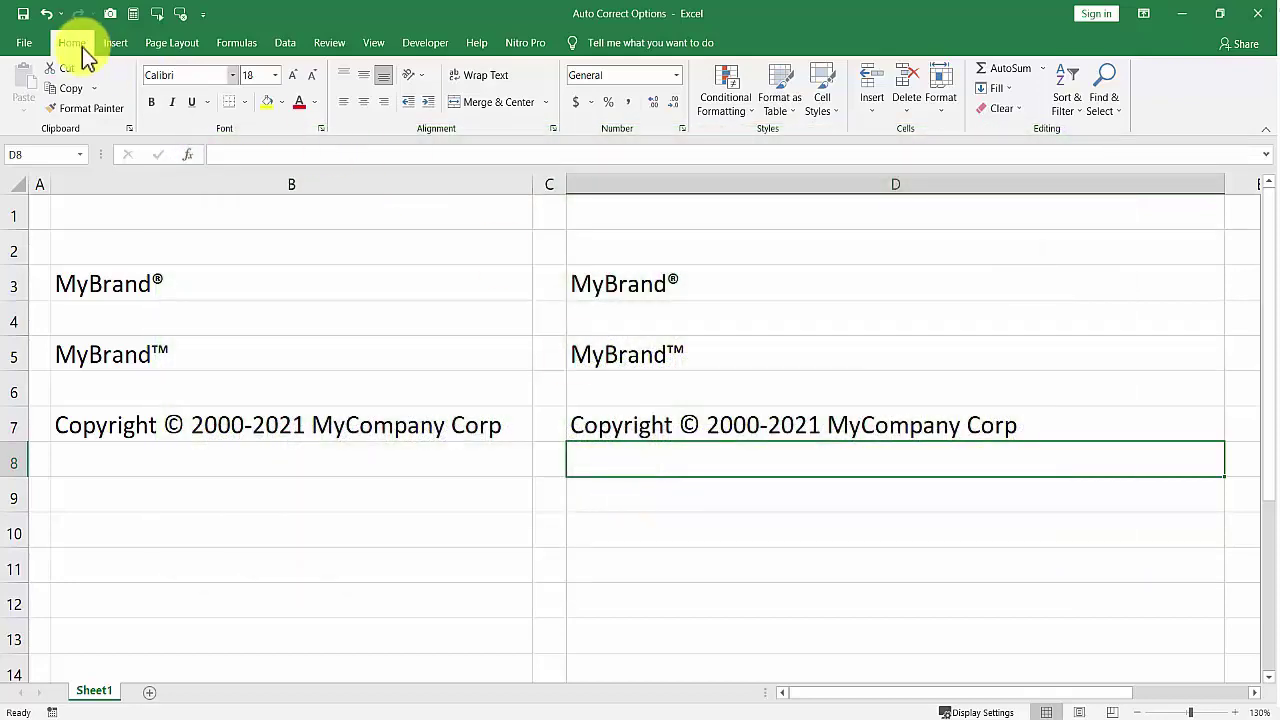
Step: Open the AutoCorrect dialog via File > Options > Proofing
{"action": "left_click", "coordinate": [16, 43]}
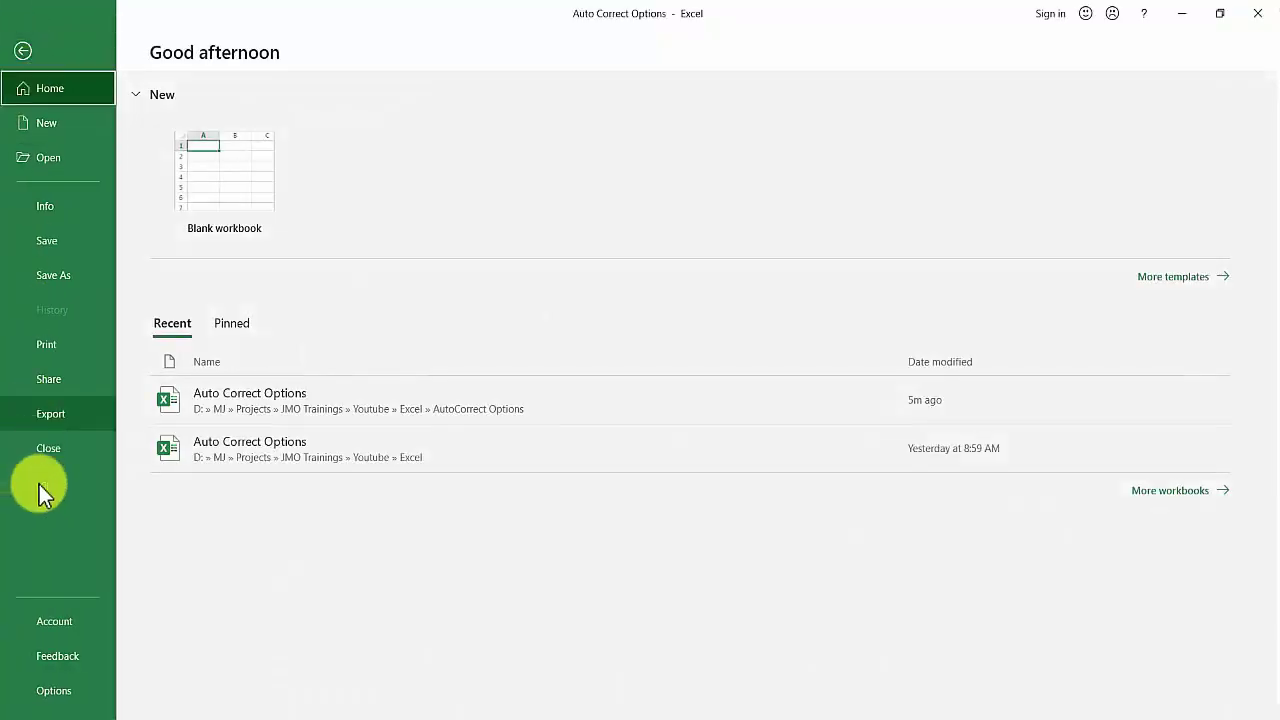
{"action": "left_click", "coordinate": [55, 690]}
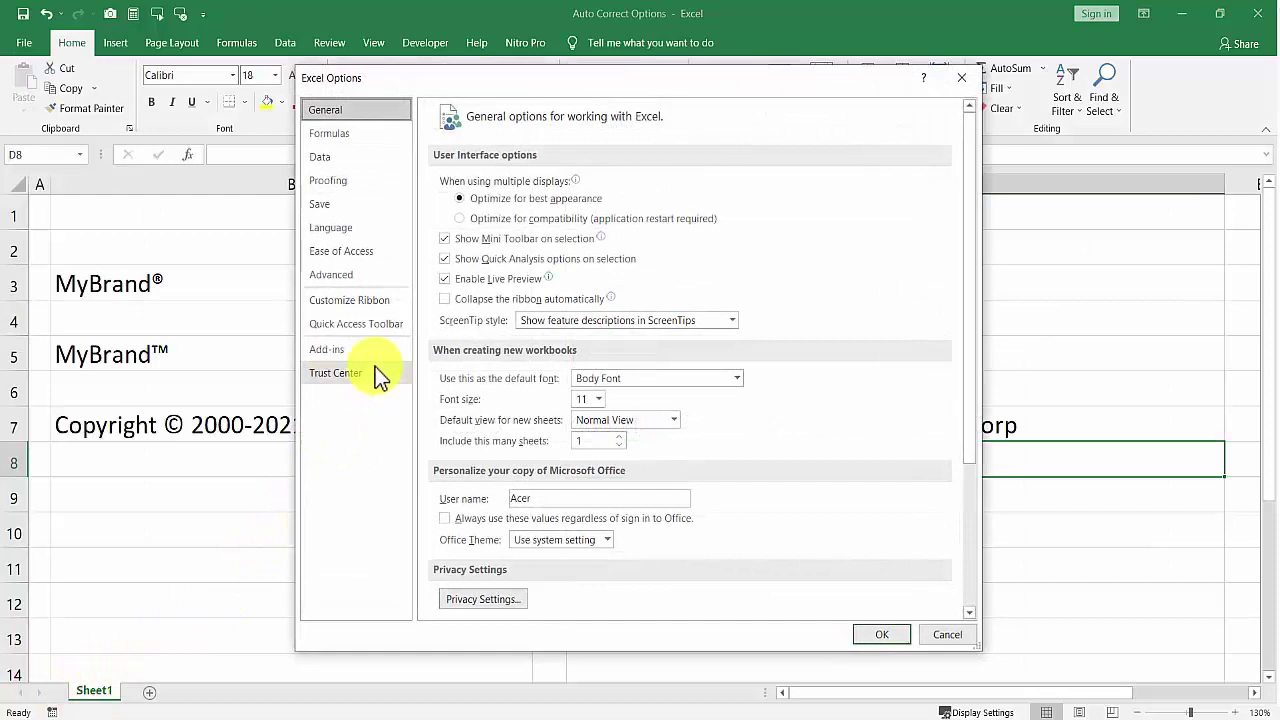
{"action": "left_click", "coordinate": [376, 184]}
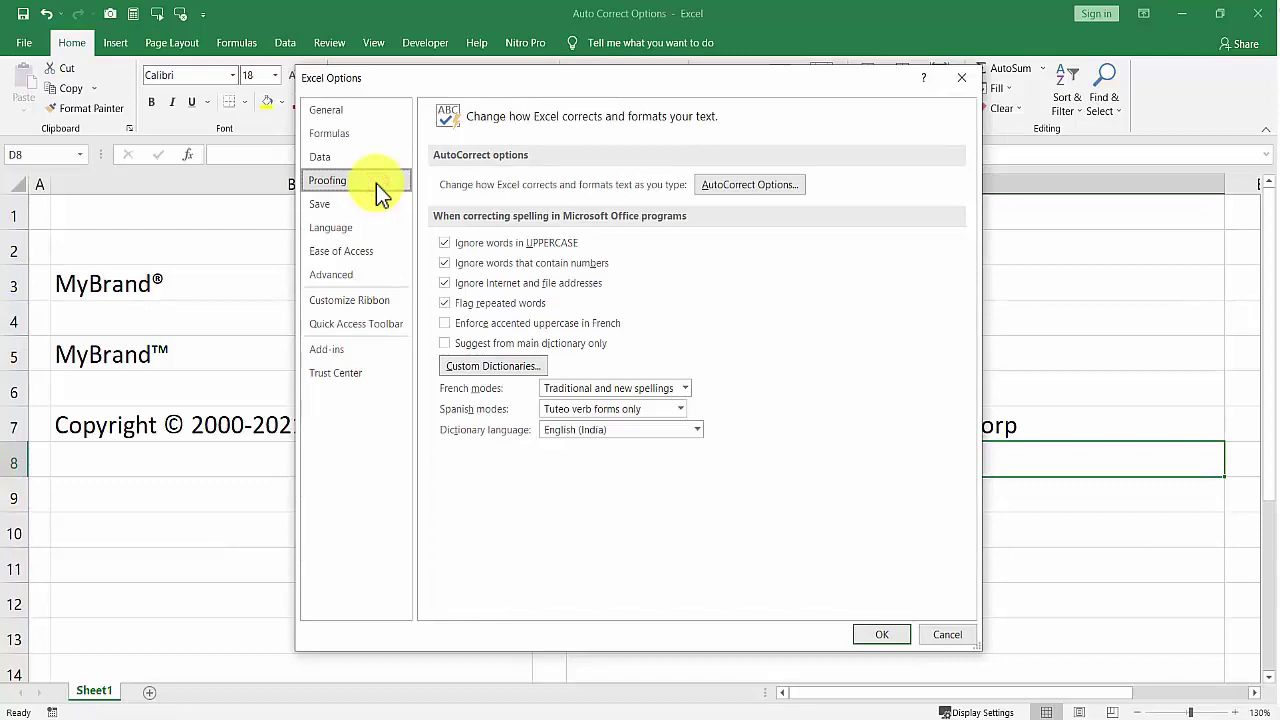
{"action": "left_click", "coordinate": [724, 184]}
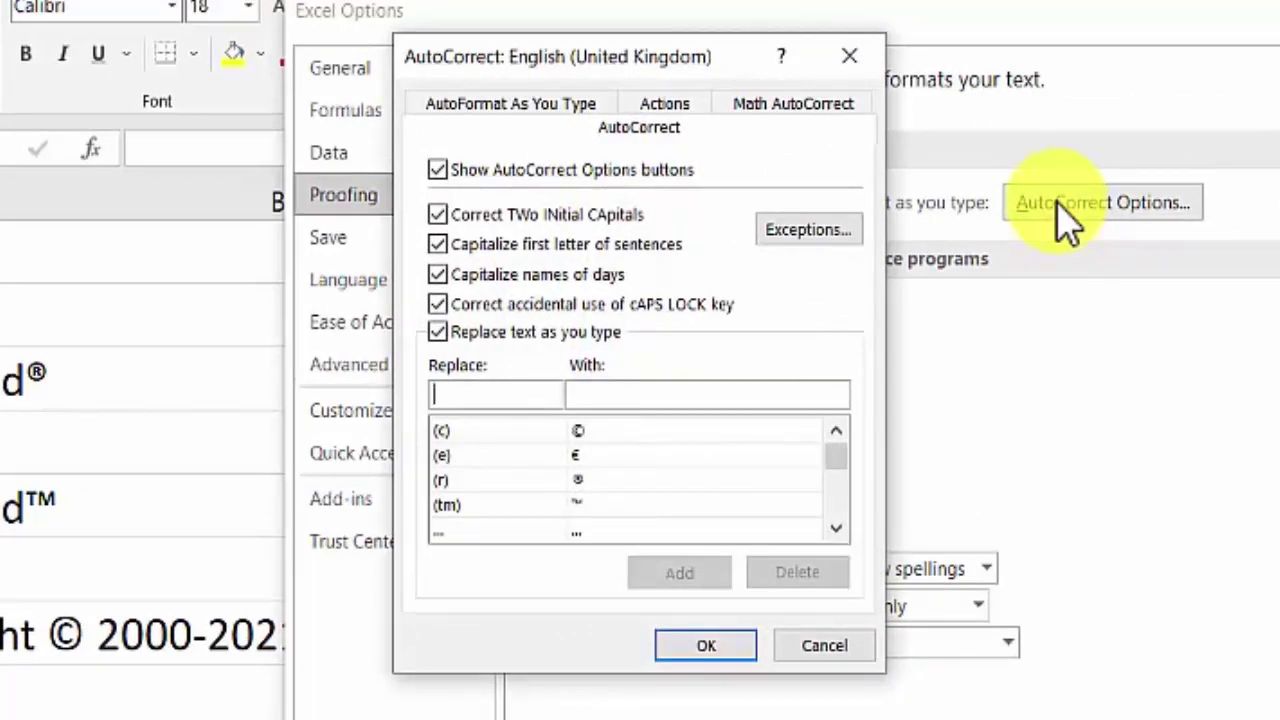
Step: Select the built-in (c) → © entry and scroll through the replacement list
{"action": "left_click", "coordinate": [505, 430]}
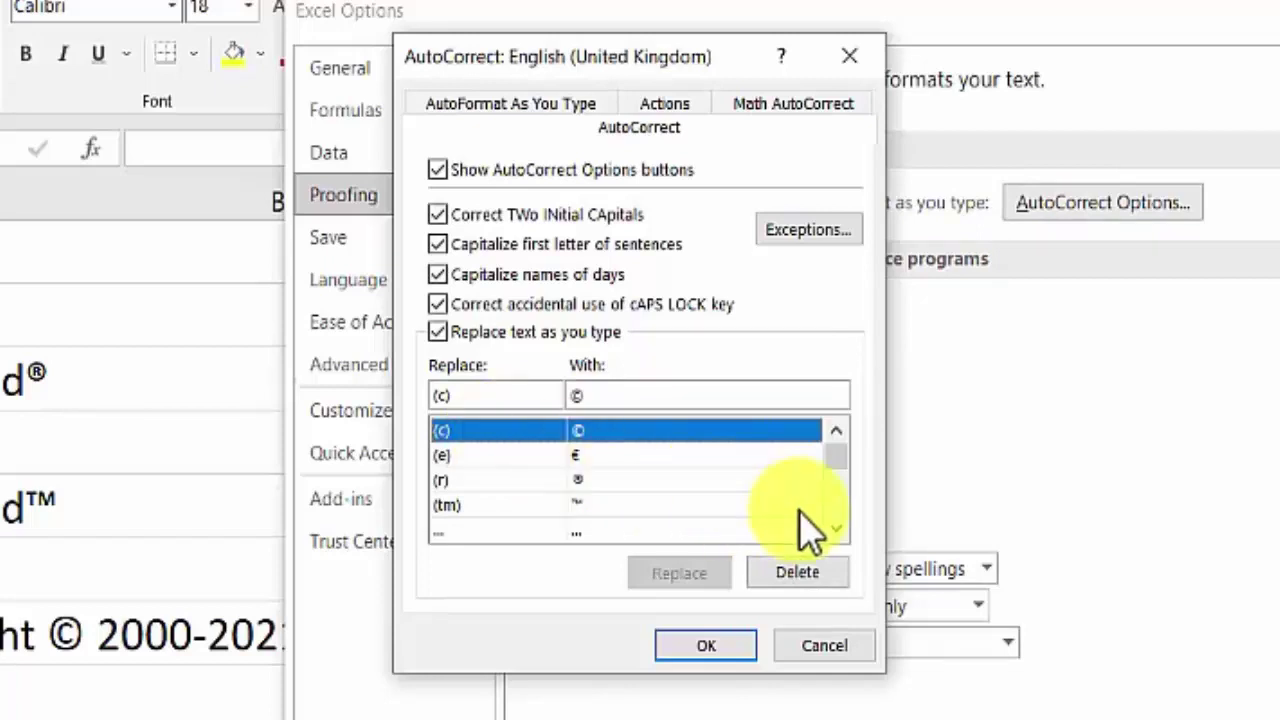
{"action": "mouse_move", "coordinate": [837, 462]}
{"action": "left_mouse_down"}
{"action": "mouse_move", "coordinate": [841, 522]}
{"action": "mouse_move", "coordinate": [855, 446]}
{"action": "left_mouse_up"}
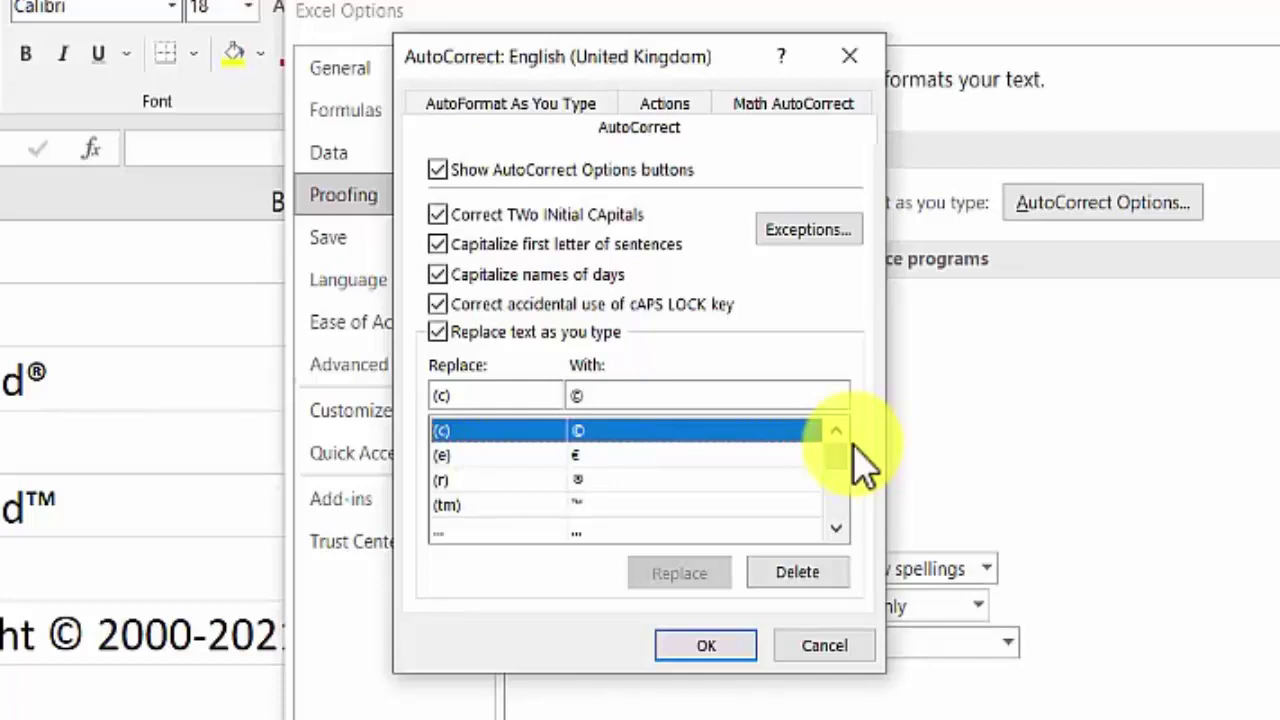
Step: Add a custom AutoCorrect entry replacing Title1 with Annual Report 2020
{"action": "left_click_drag", "start_coordinate": [503, 391], "coordinate": [352, 400]}
{"action": "type", "text": "T"}
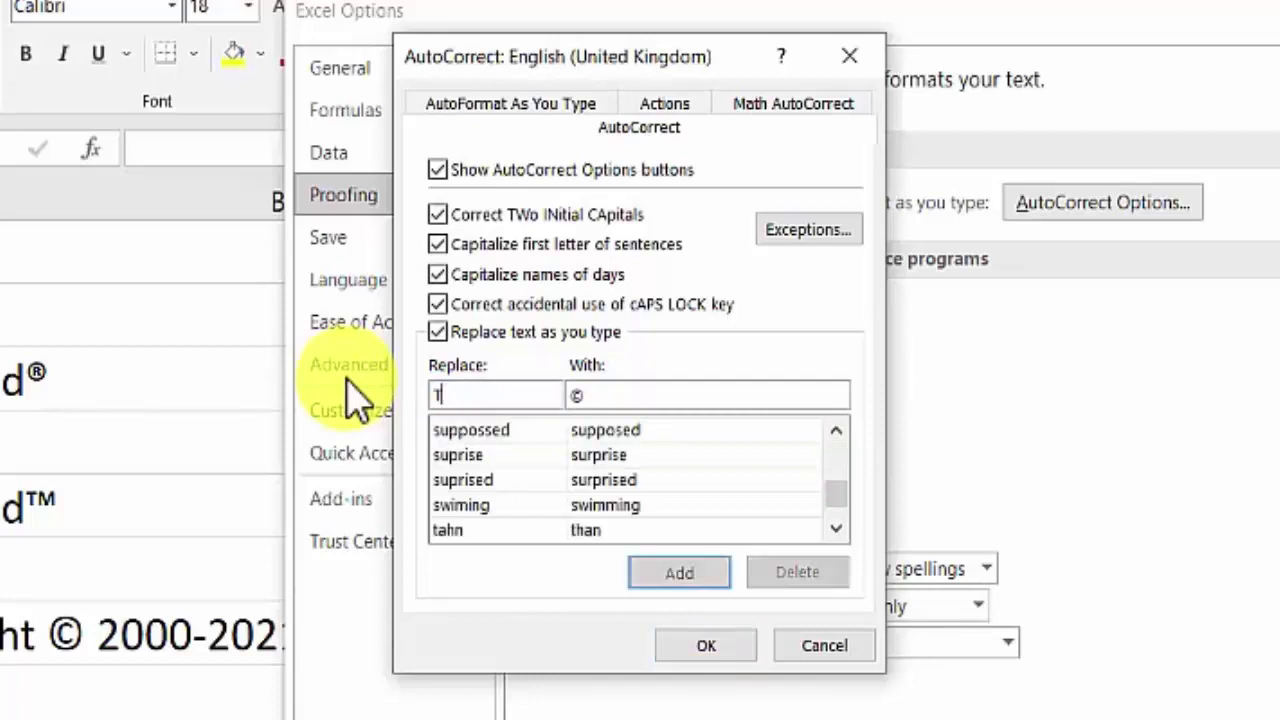
{"action": "type", "text": "itle1"}
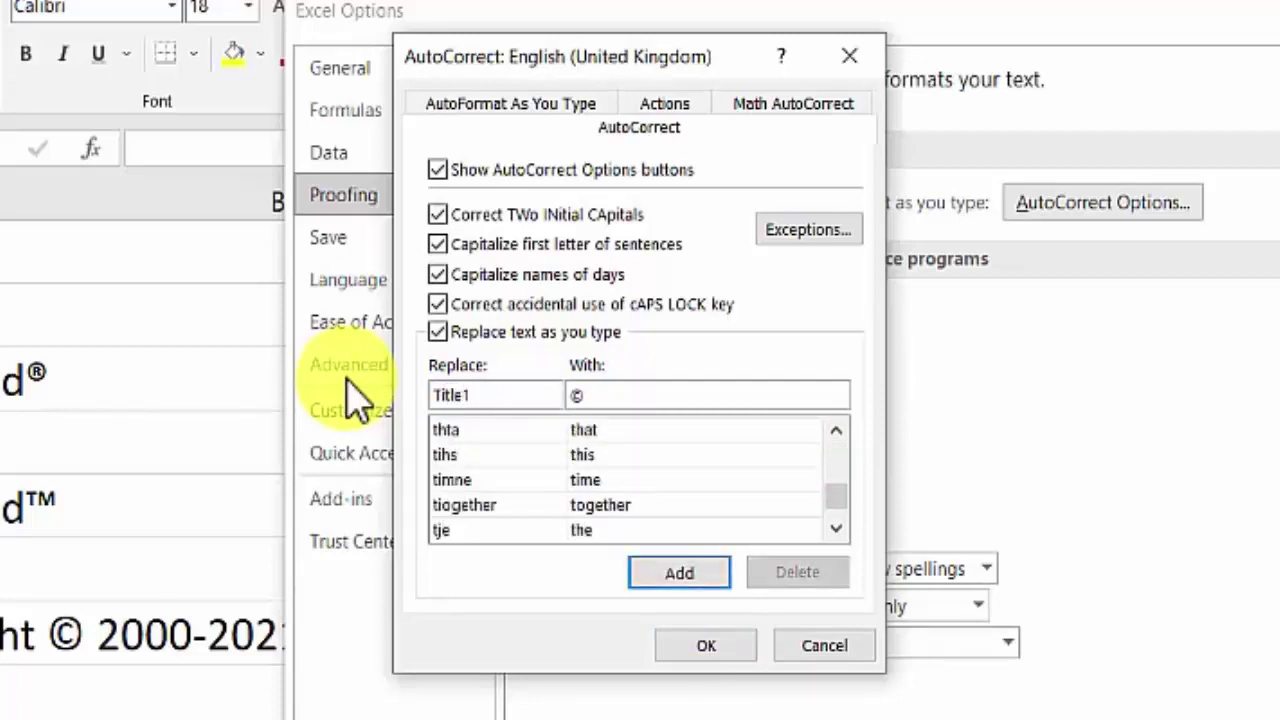
{"action": "key", "text": "Tab"}
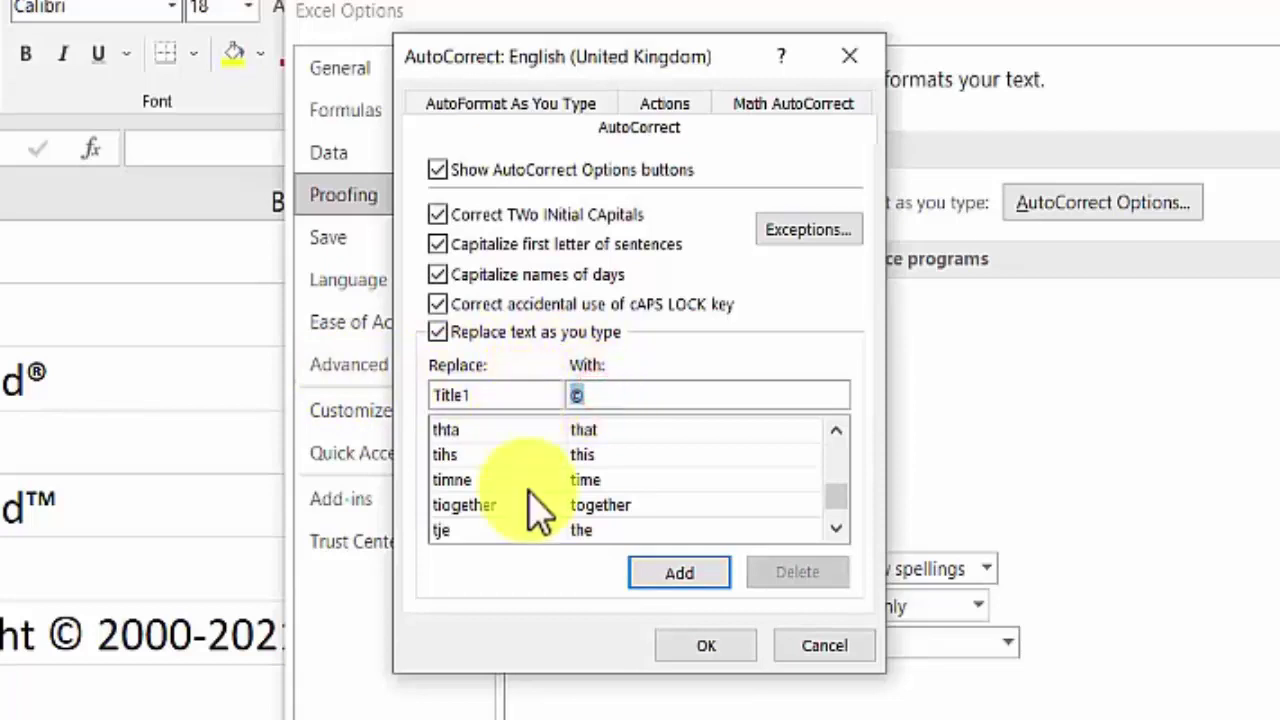
{"action": "type", "text": "Annual Report "}
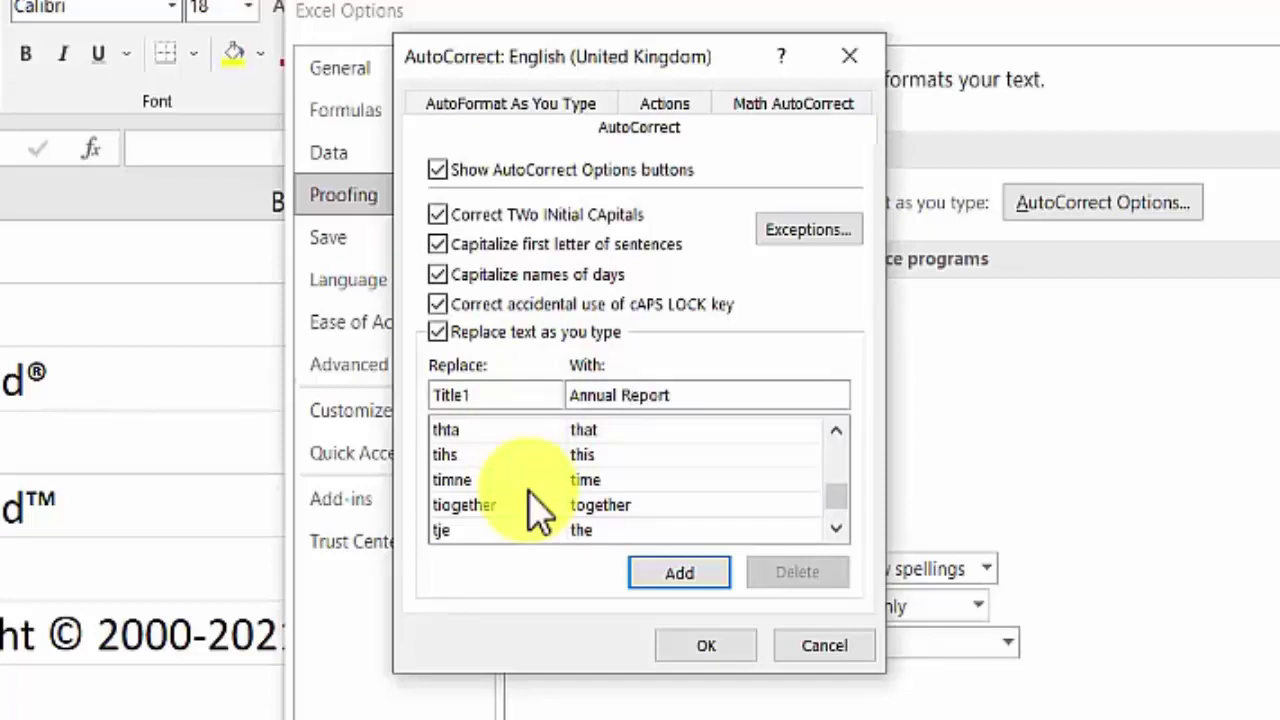
{"action": "type", "text": "2020"}
{"action": "left_click", "coordinate": [658, 575]}
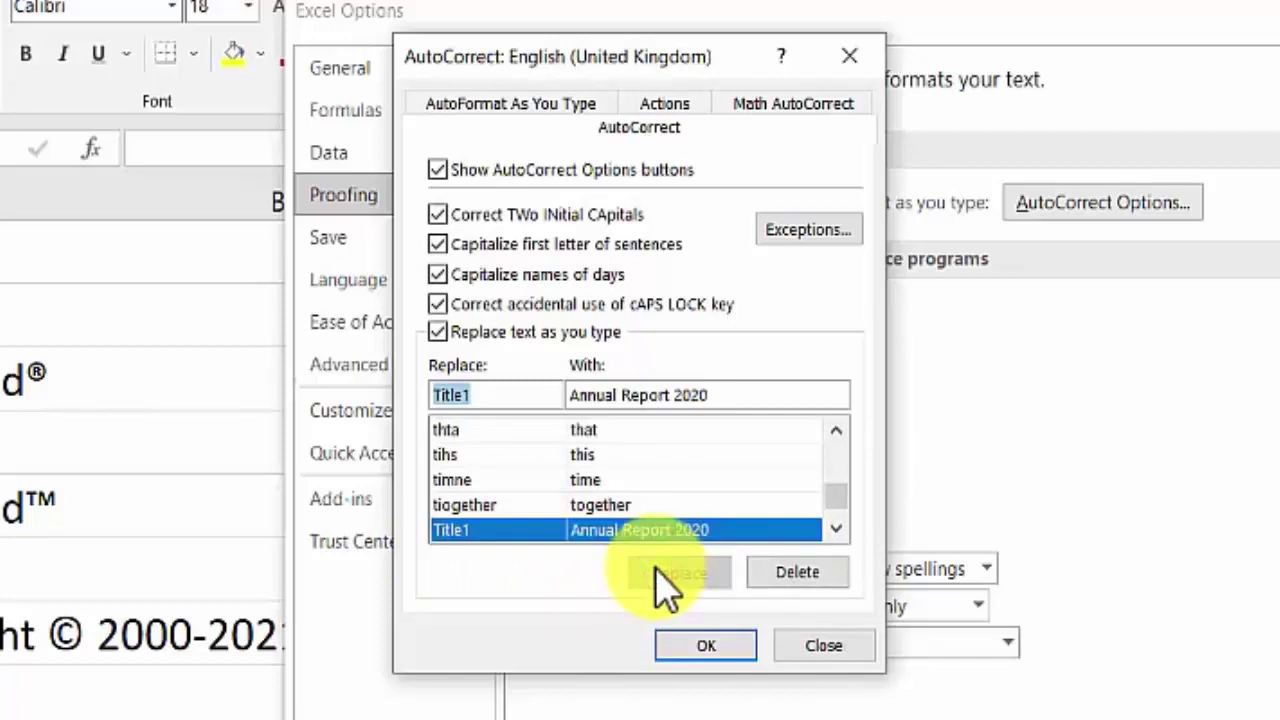
{"action": "left_click", "coordinate": [517, 393]}
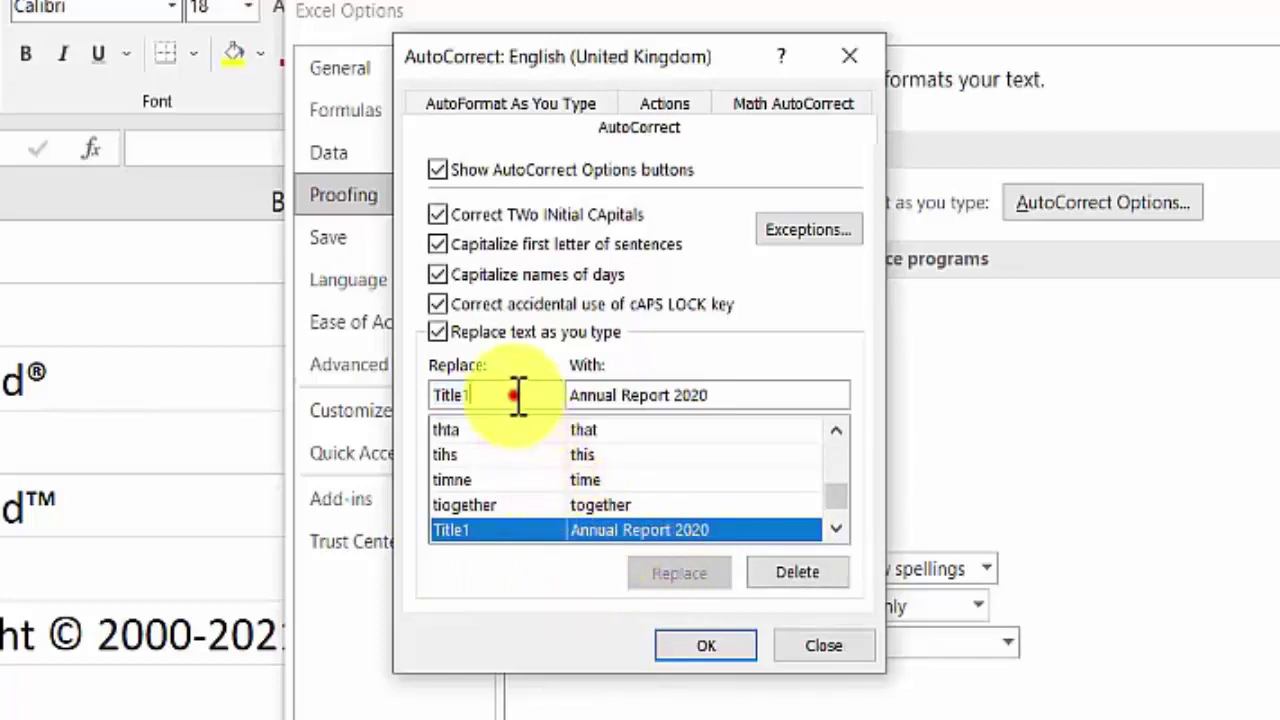
Step: Add a Title2 entry that expands to MyCompany Corporation
{"action": "key", "text": "BackSpace"}
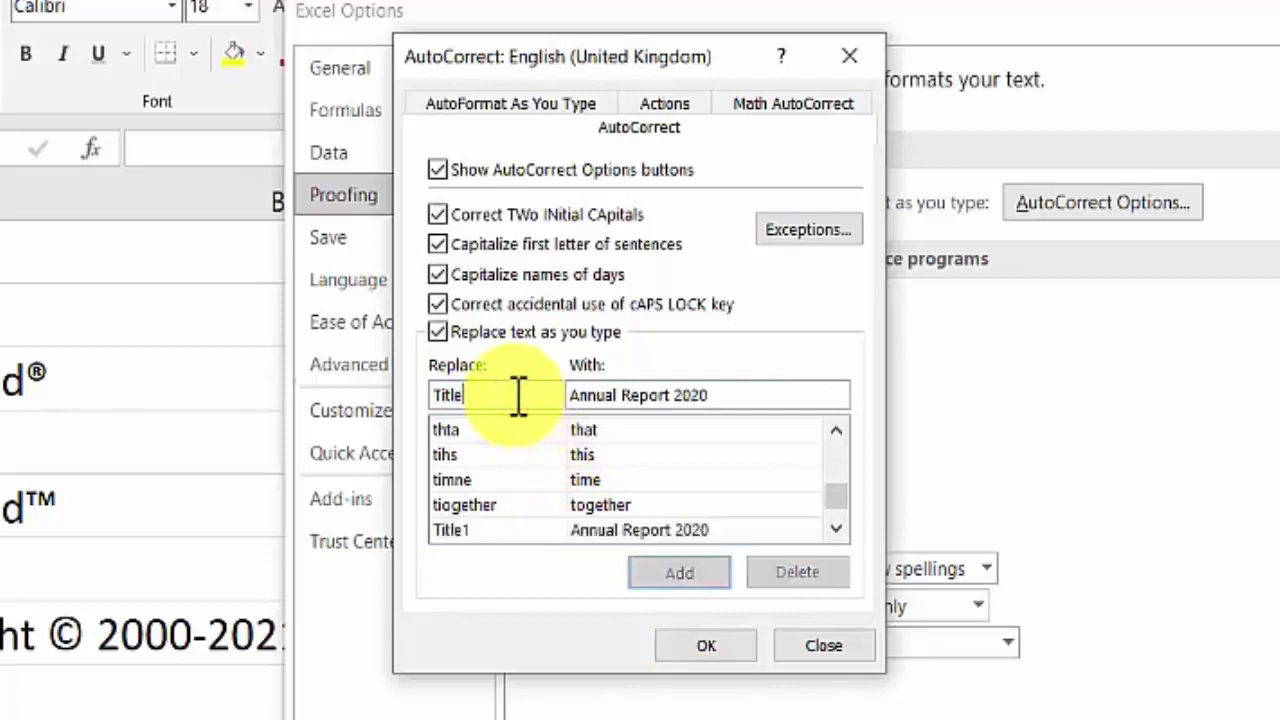
{"action": "type", "text": "2"}
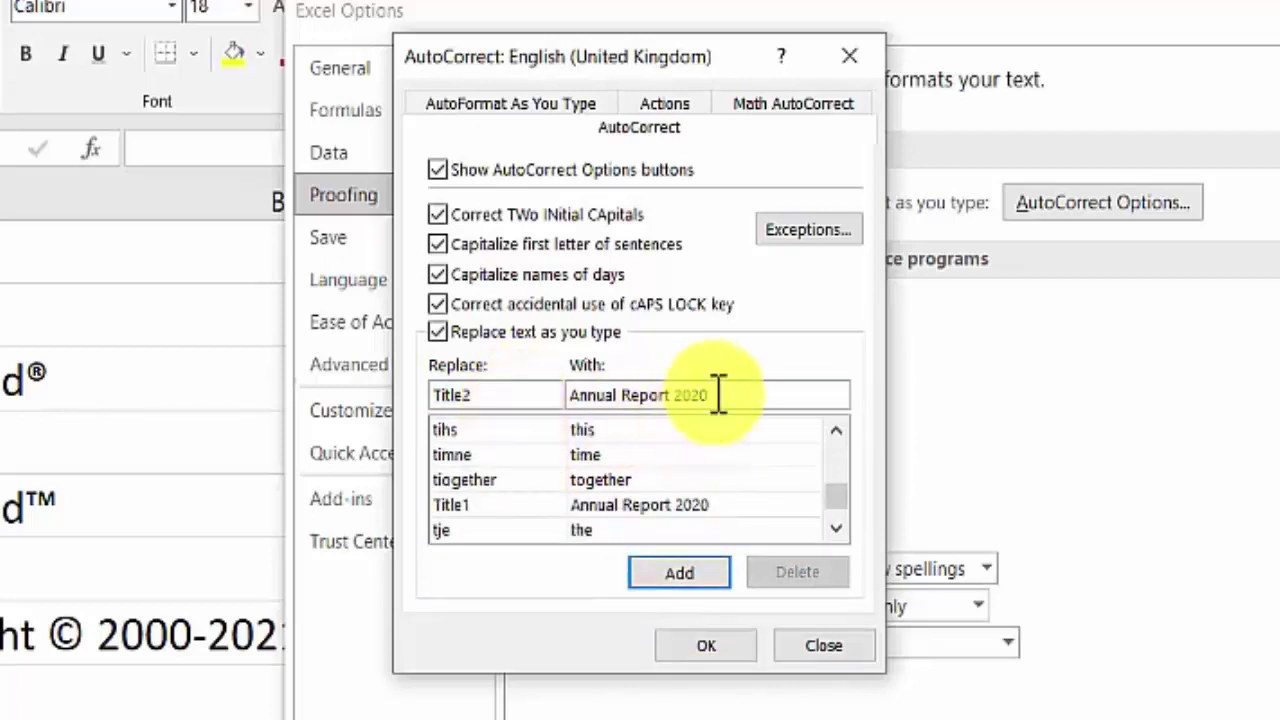
{"action": "left_click_drag", "start_coordinate": [716, 390], "coordinate": [571, 371]}
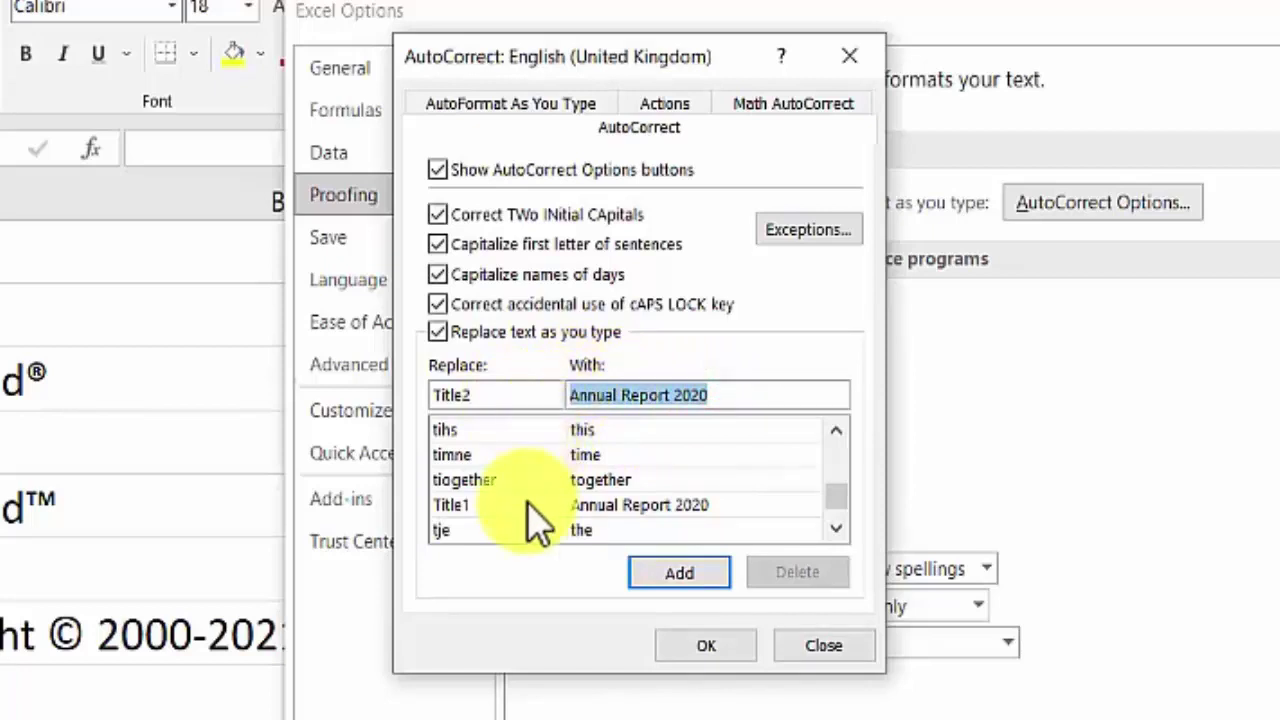
{"action": "type", "text": "My"}
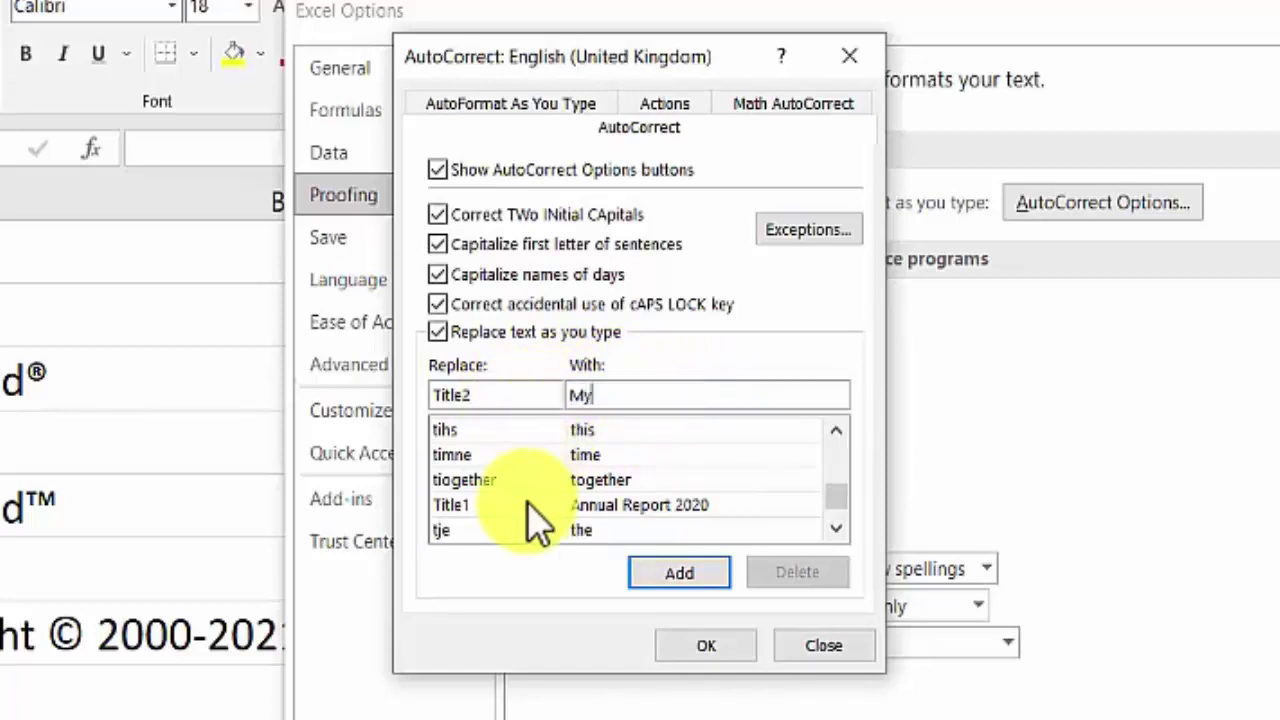
{"action": "type", "text": "Company Cor"}
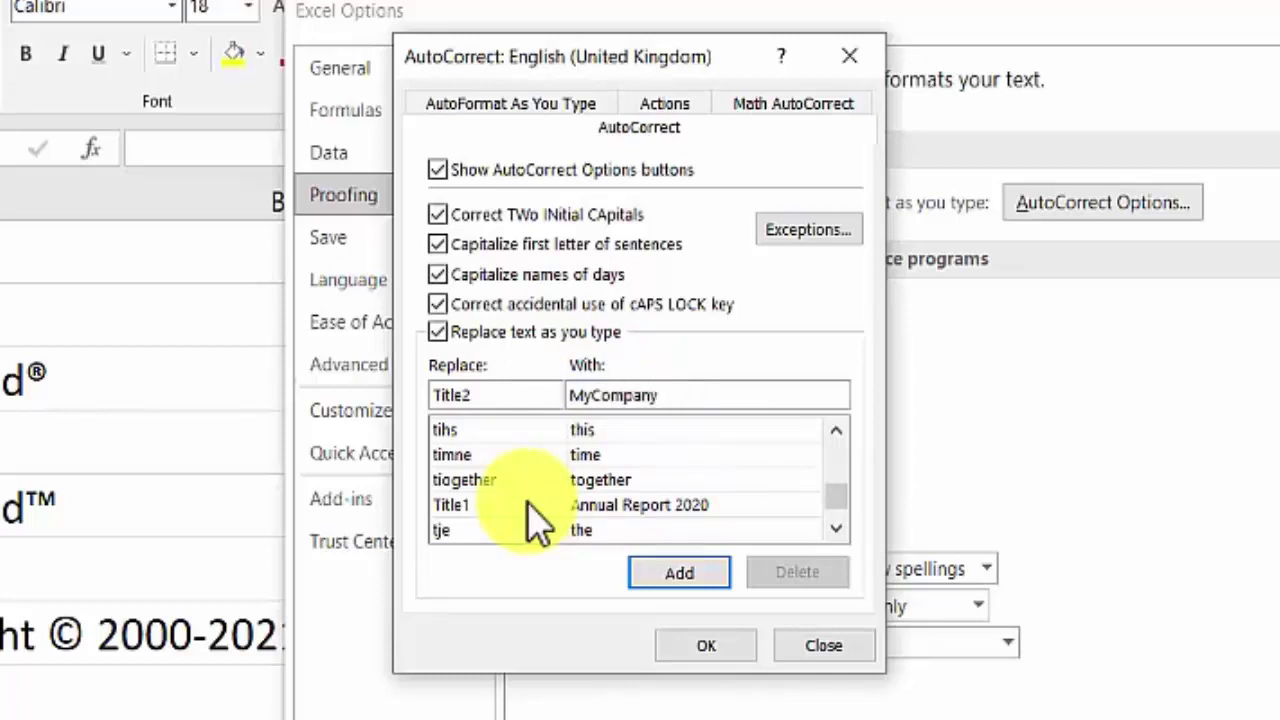
{"action": "type", "text": "poration"}
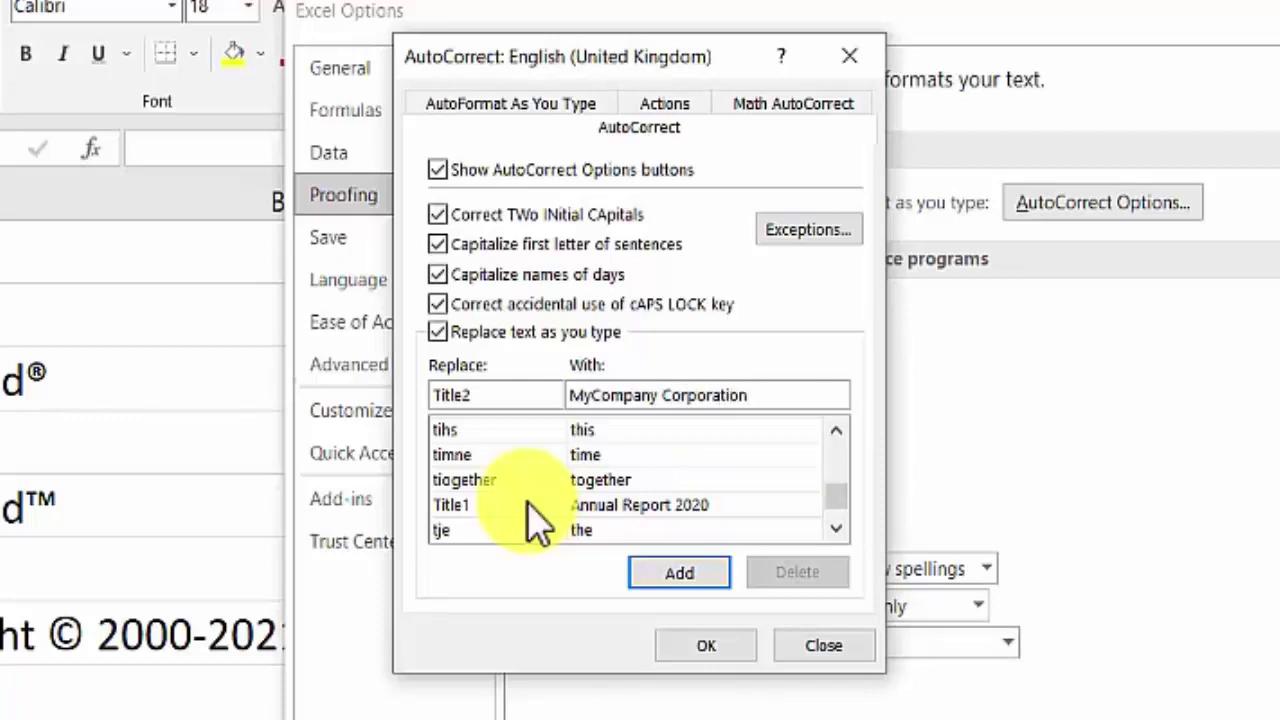
{"action": "left_click", "coordinate": [668, 572]}
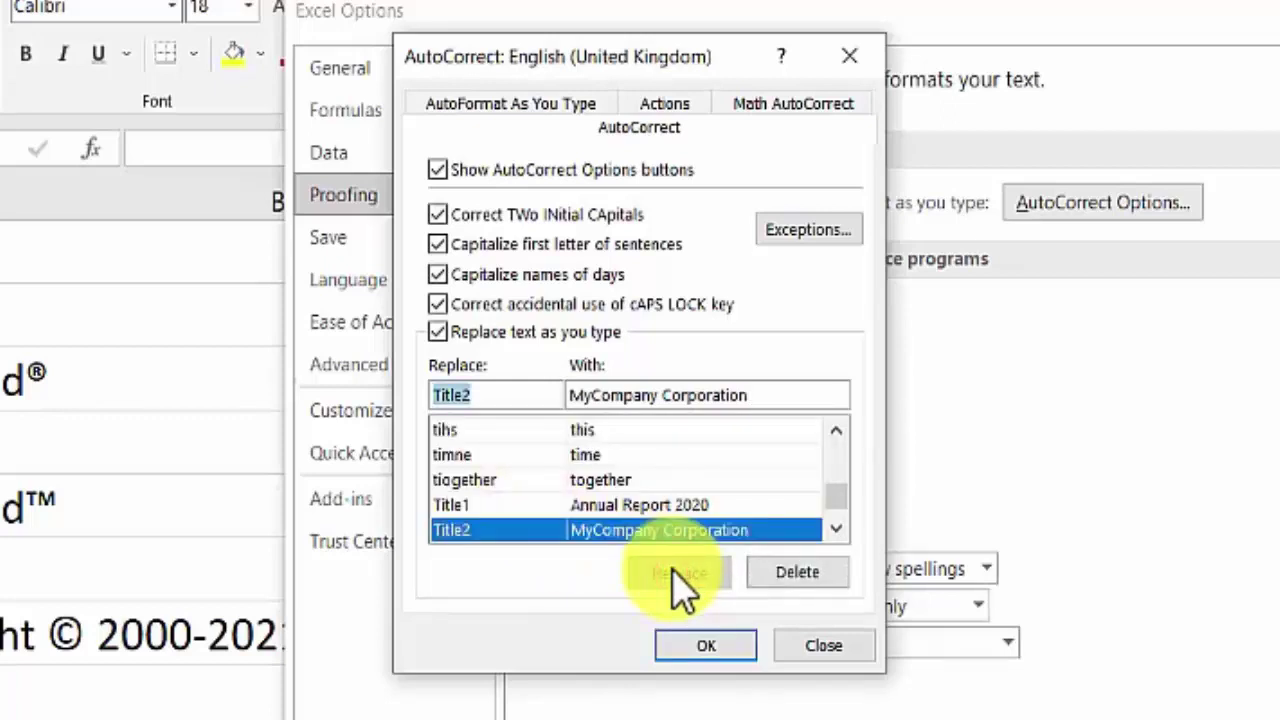
Step: Confirm the AutoCorrect and Excel Options dialogs with OK to return to the worksheet
{"action": "left_click", "coordinate": [706, 648]}
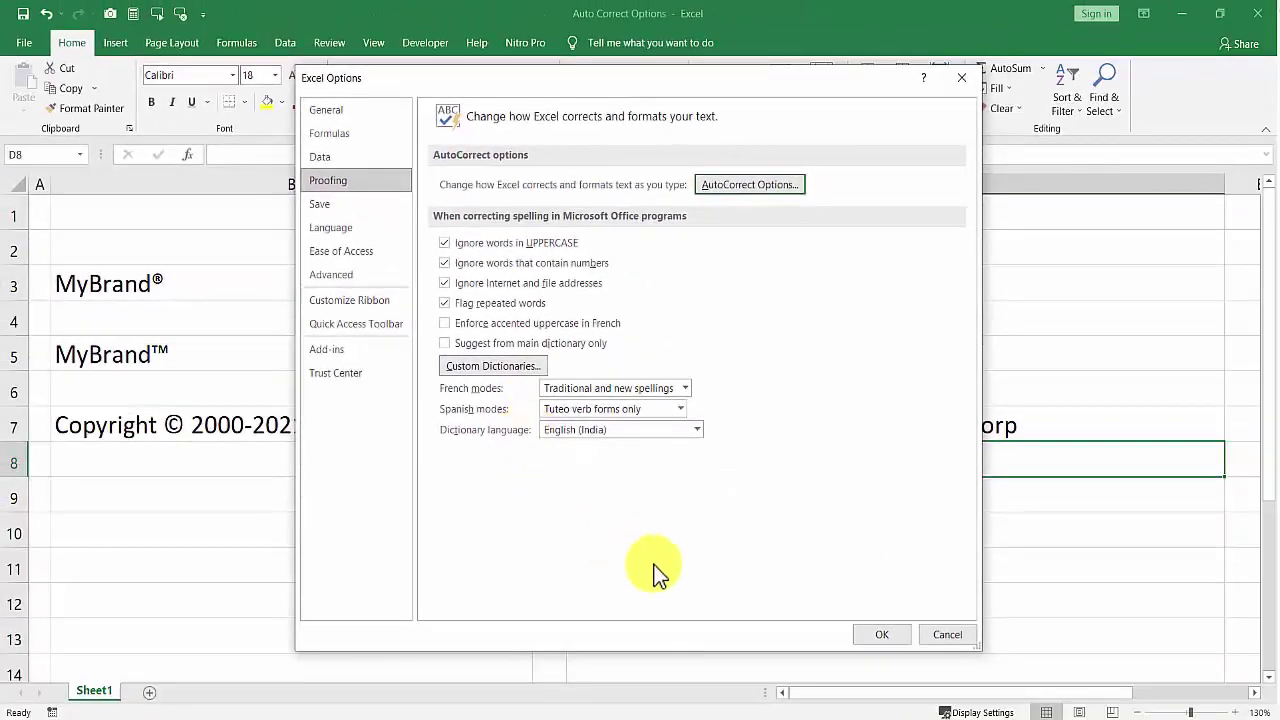
{"action": "left_click", "coordinate": [900, 640]}
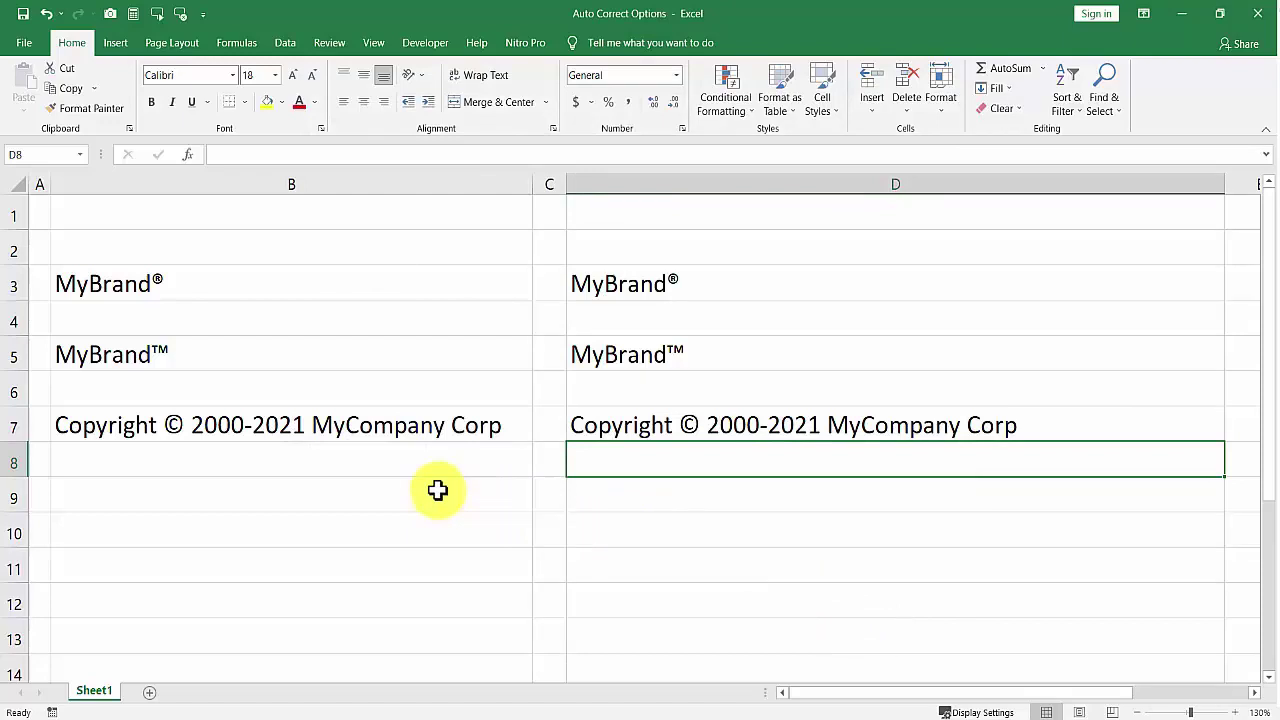
Step: Type Title1 in D9 and Title2 in D10, expanding to Annual Report 2020 and MyCompany Corporation
{"action": "left_click", "coordinate": [581, 489]}
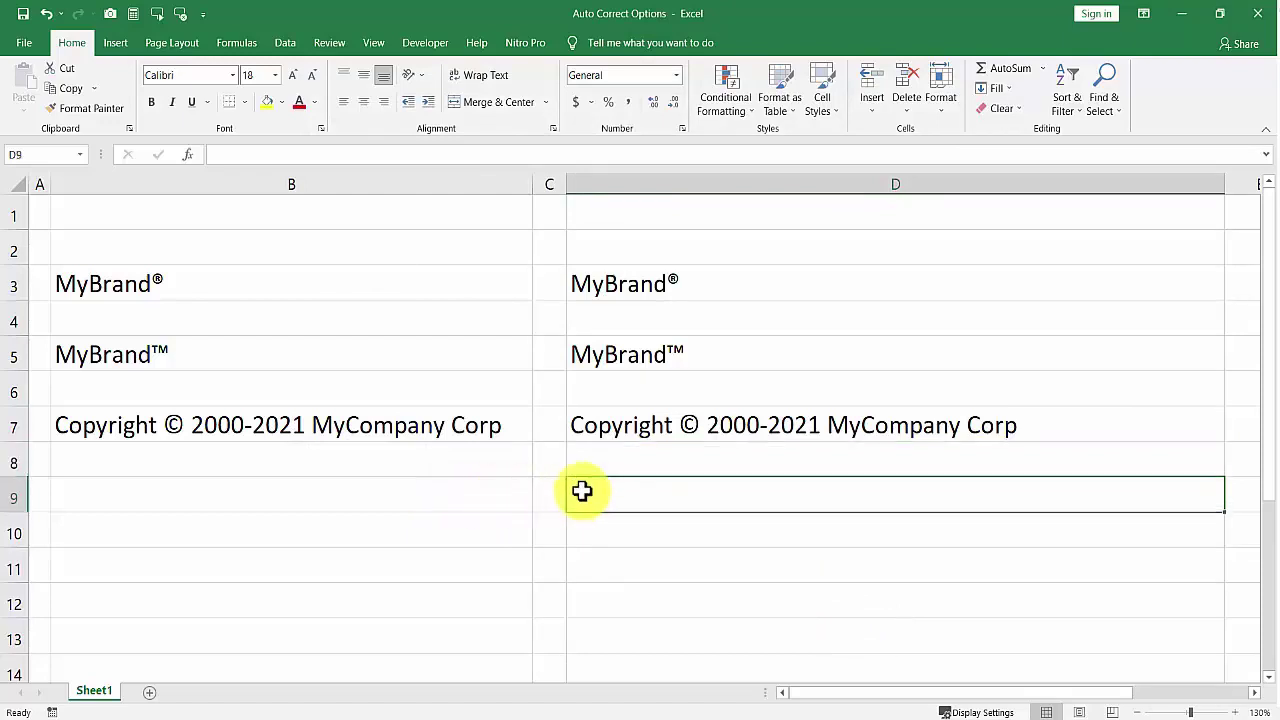
{"action": "type", "text": "Tit"}
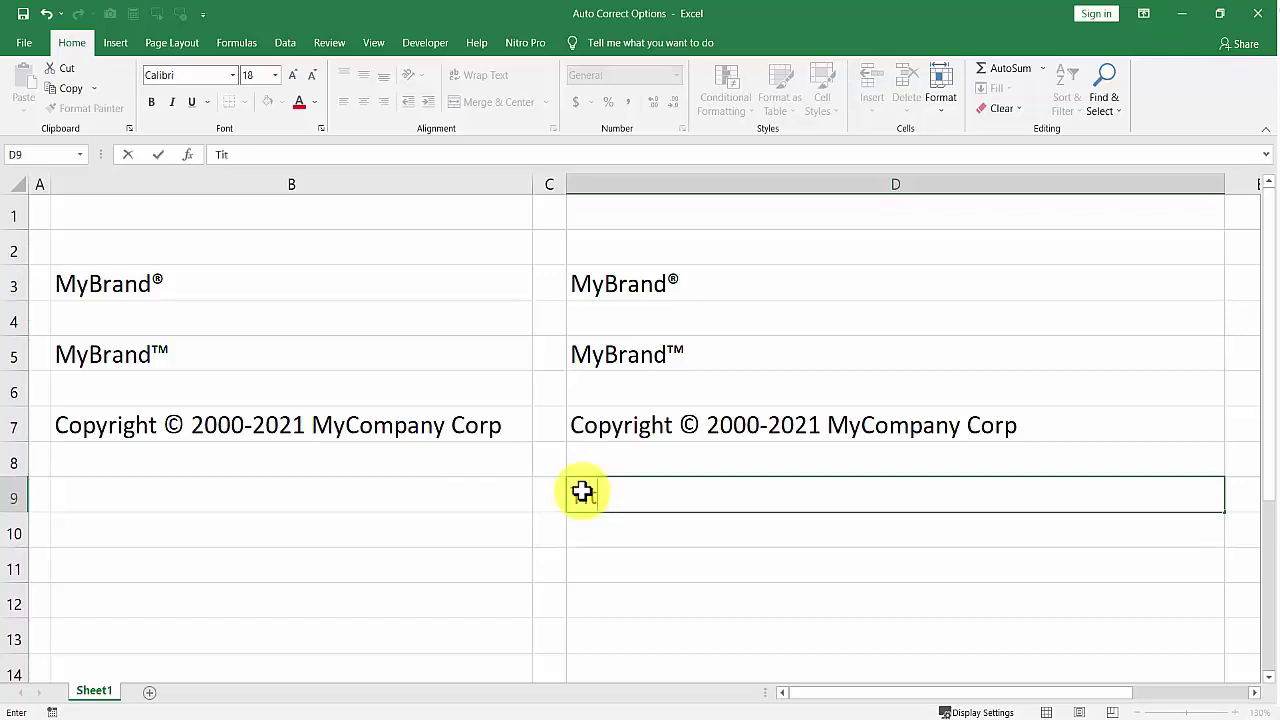
{"action": "type", "text": "le1"}
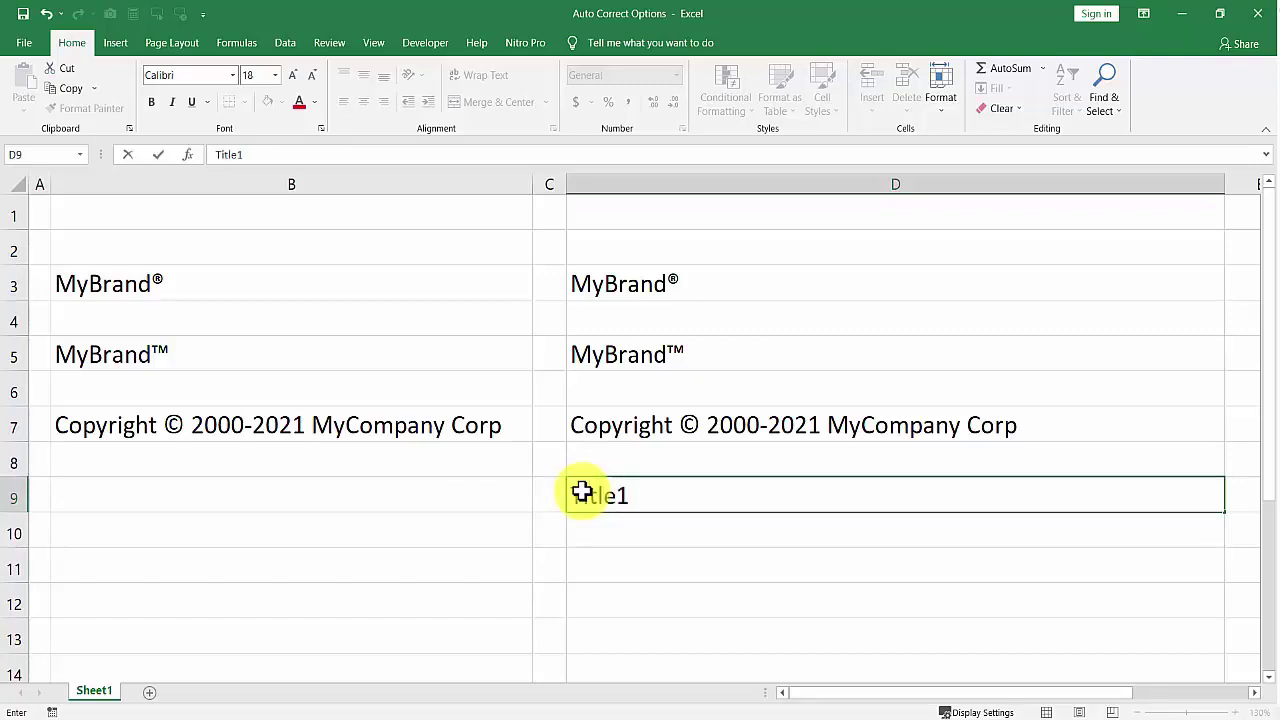
{"action": "key", "text": "Return"}
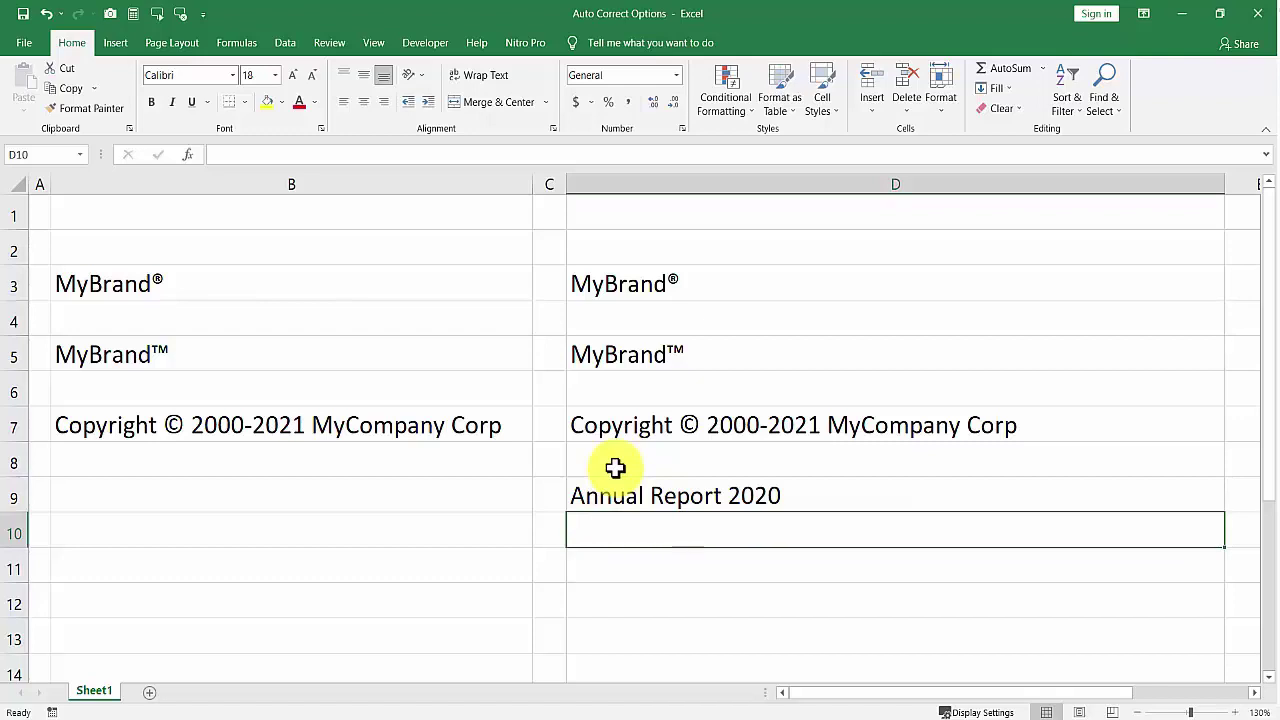
{"action": "type", "text": "Title2"}
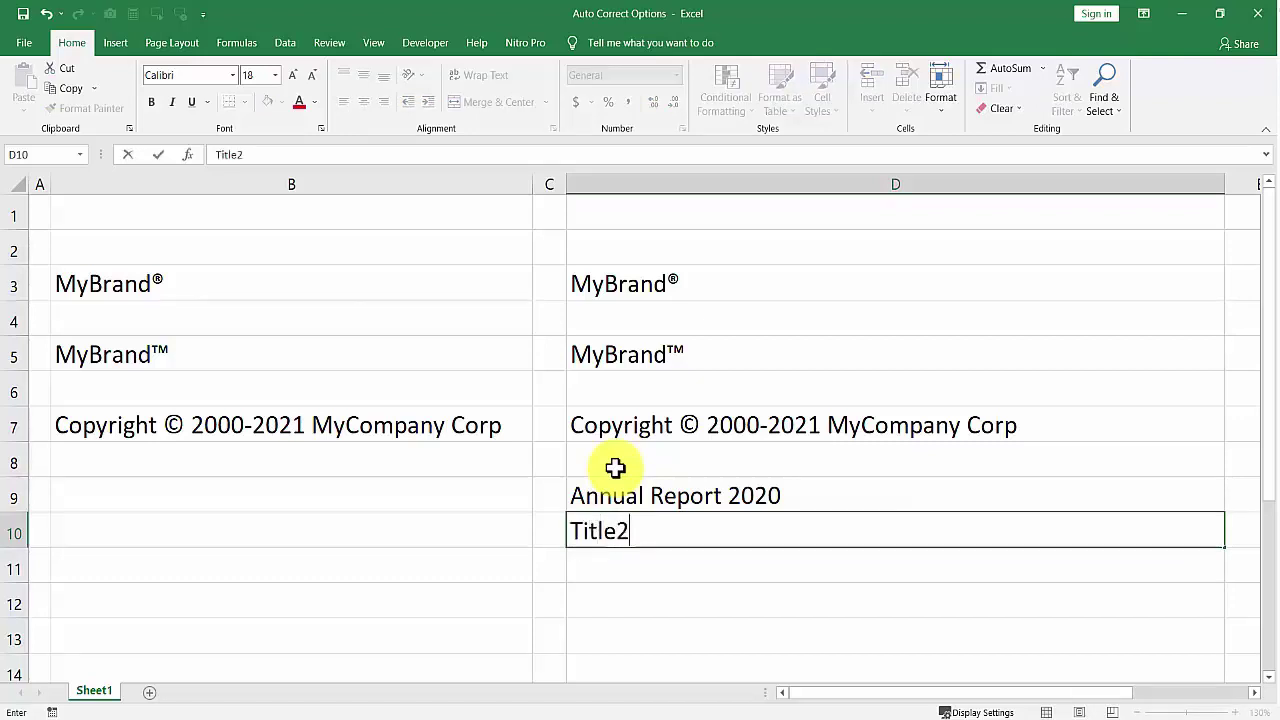
{"action": "key", "text": "Return"}
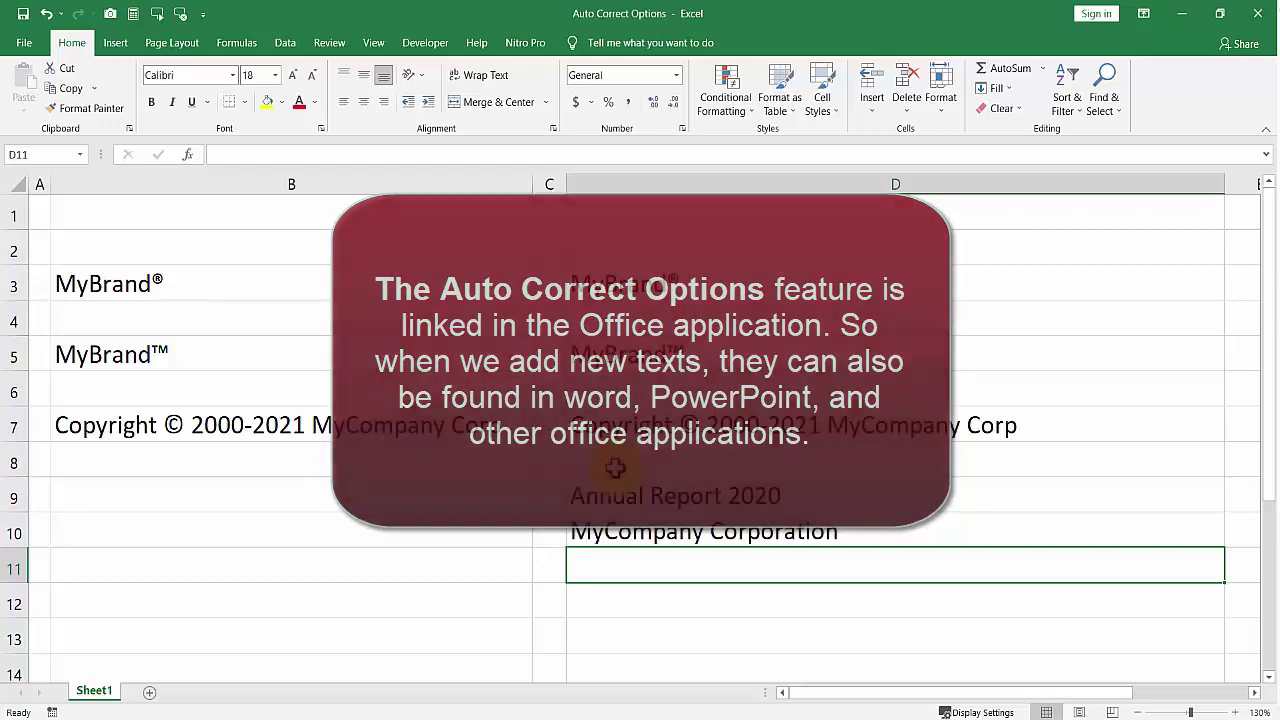
{"action": "left_click", "coordinate": [313, 714]}
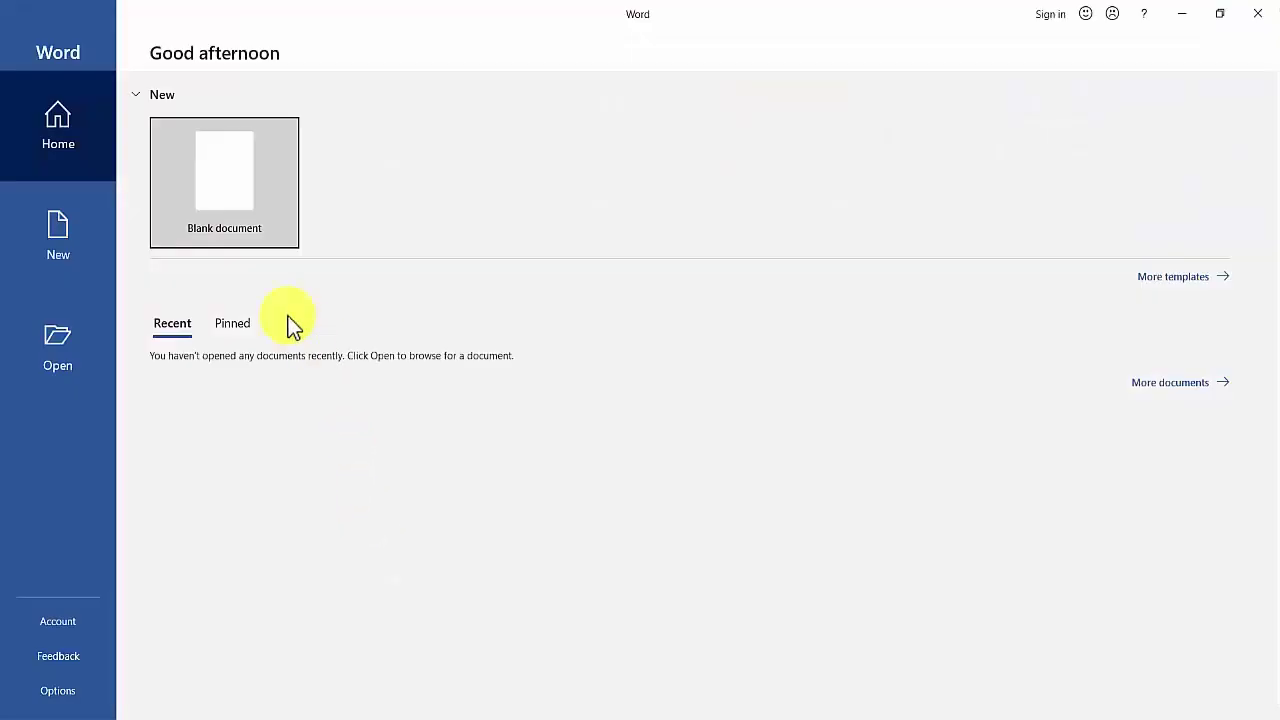
Step: Start a blank Word document to test the Title1/Title2 shortcuts, then launch PowerPoint
{"action": "left_click", "coordinate": [218, 176]}
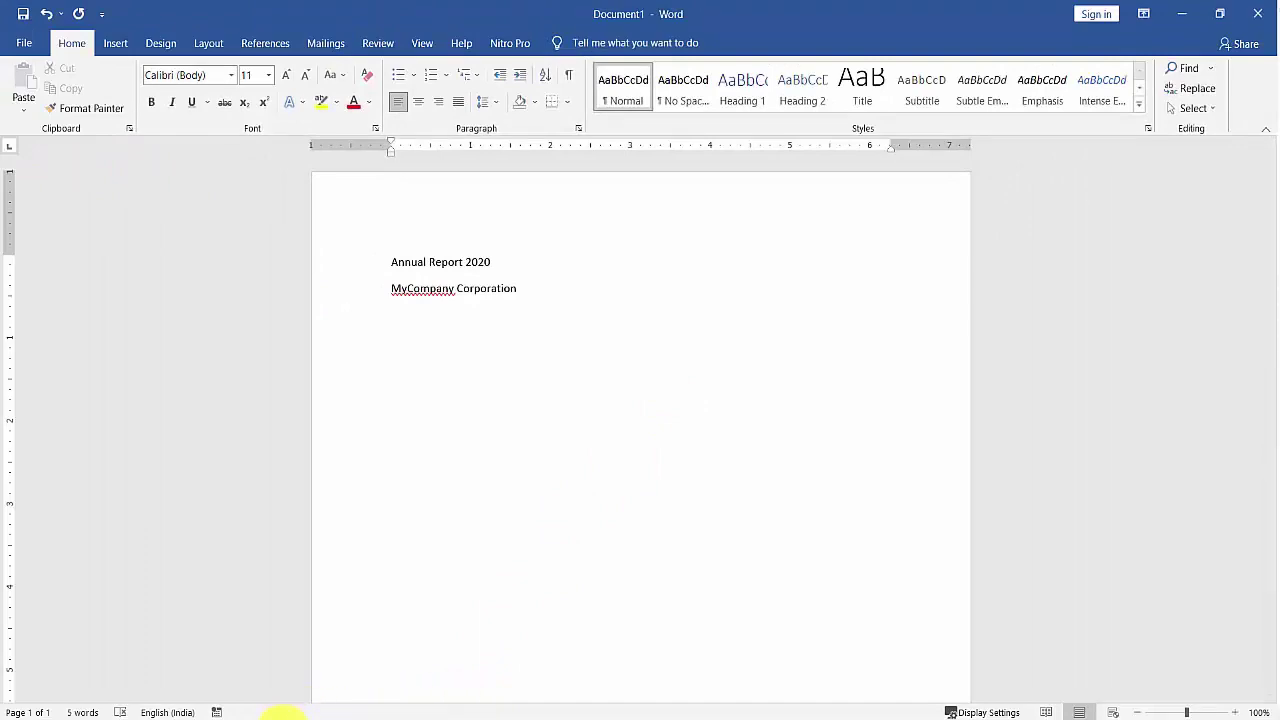
{"action": "left_click", "coordinate": [280, 714]}
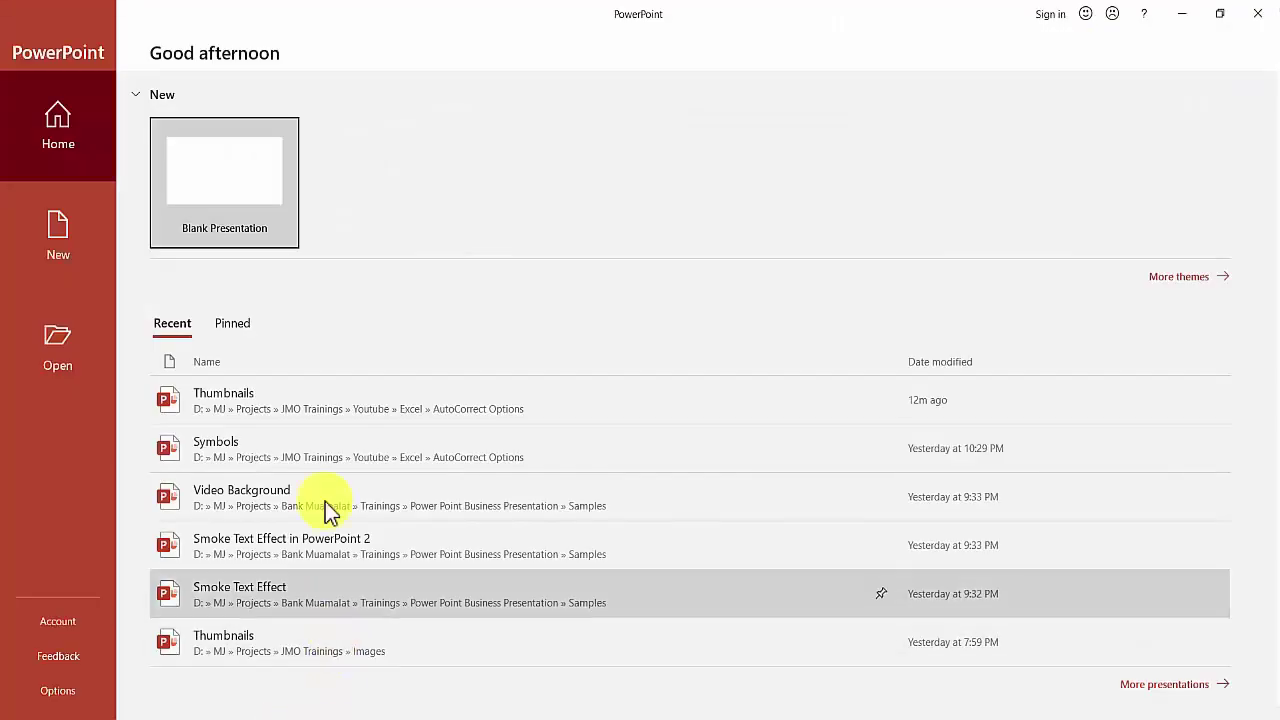
Step: Create a blank presentation and type Title1 in the slide title to expand it to Annual Report 2020
{"action": "left_click", "coordinate": [251, 186]}
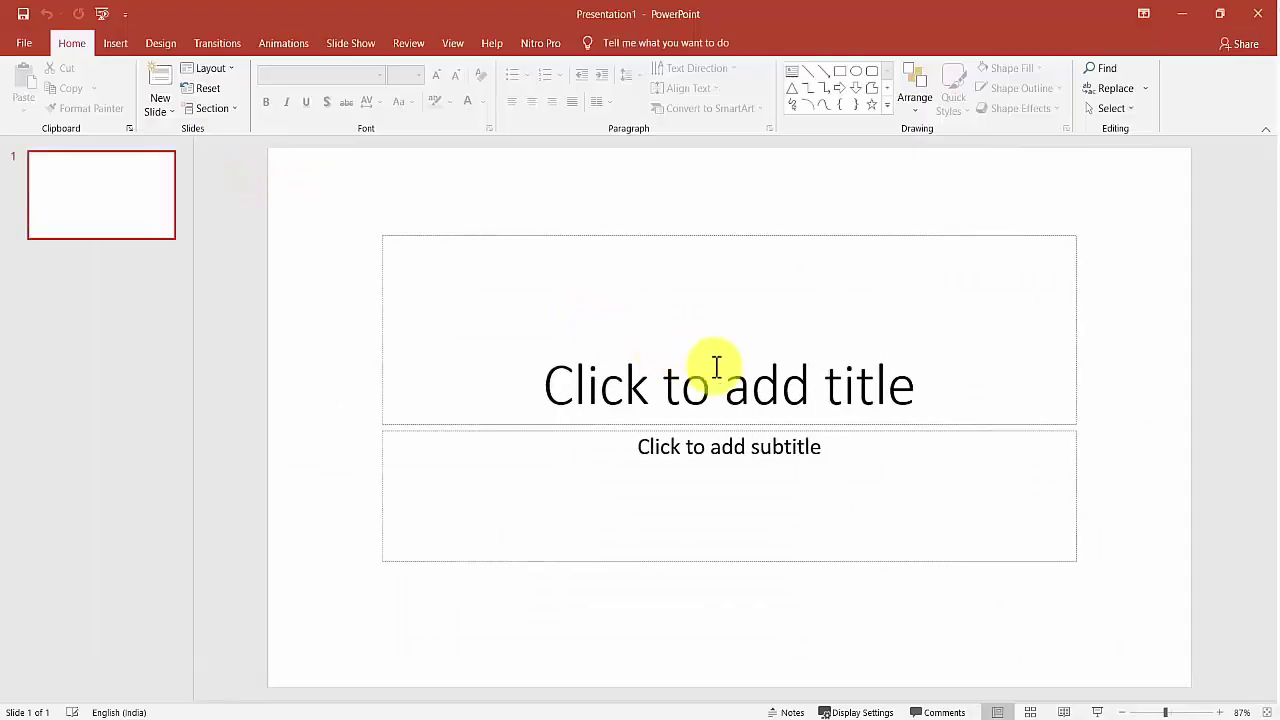
{"action": "left_click", "coordinate": [763, 377]}
{"action": "type", "text": "T"}
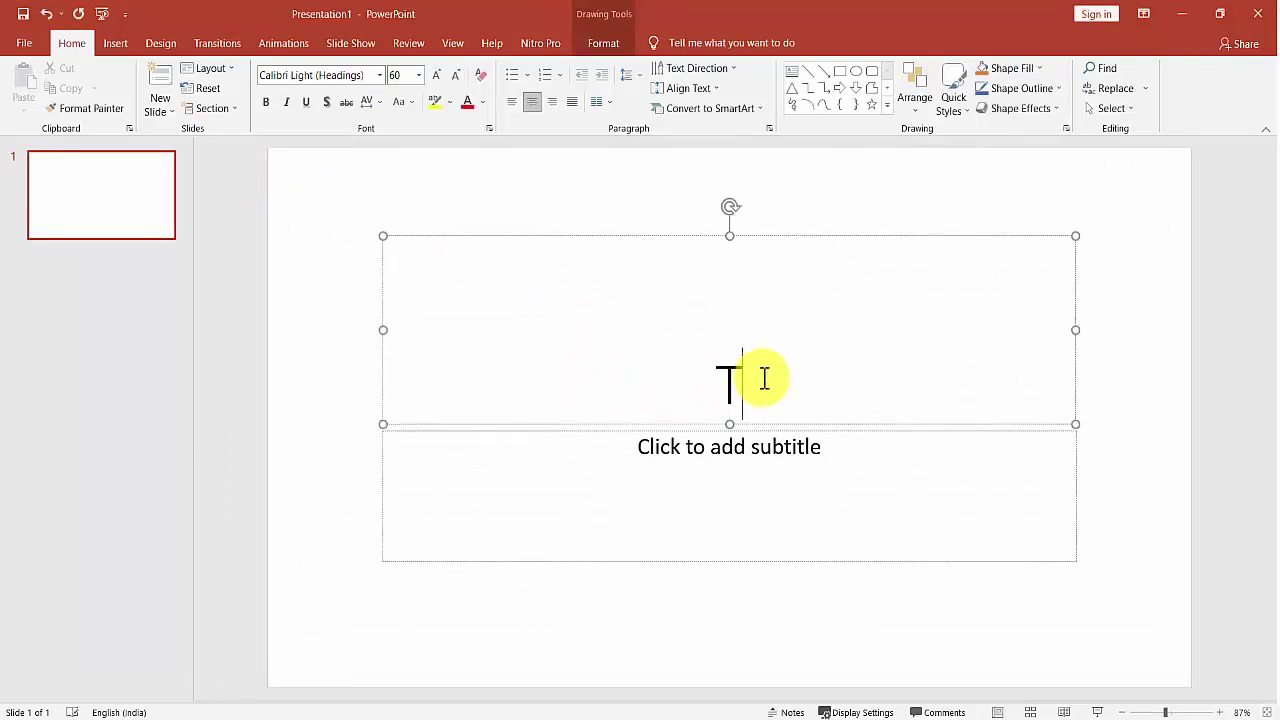
{"action": "type", "text": "itle1"}
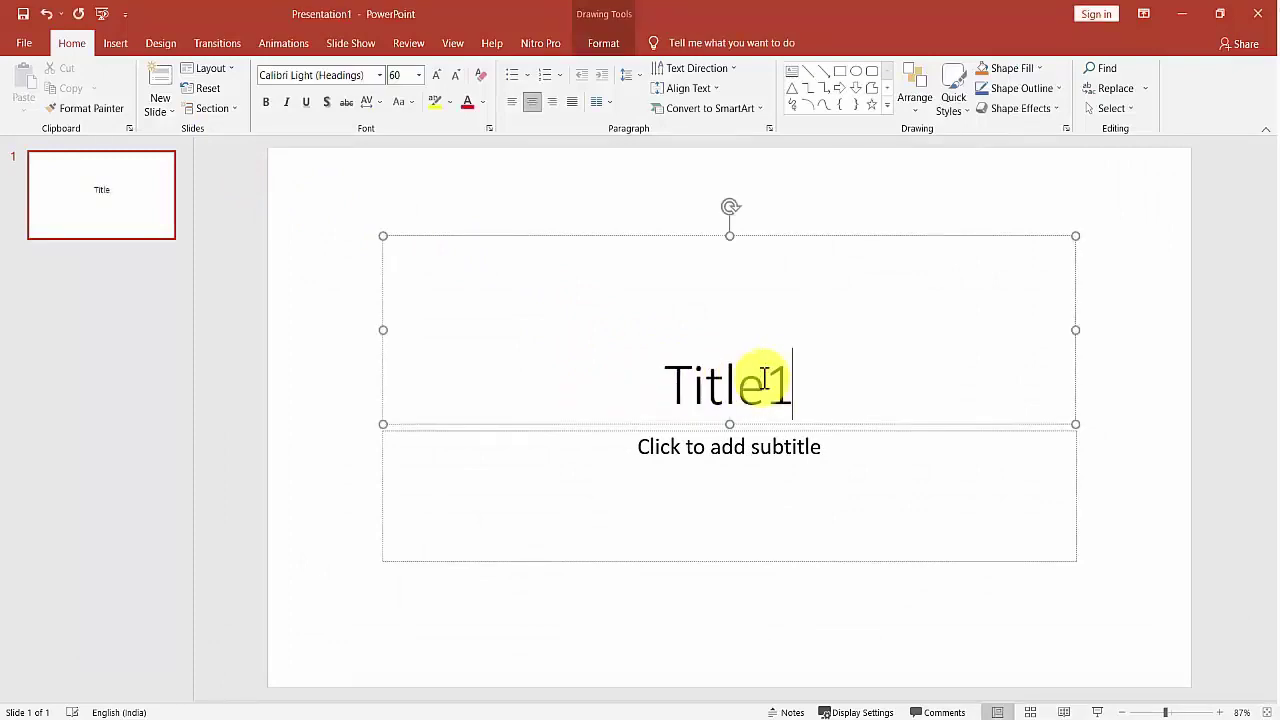
{"action": "key", "text": "ctrl+a"}
{"action": "type", "text": "Annual Report 2020"}
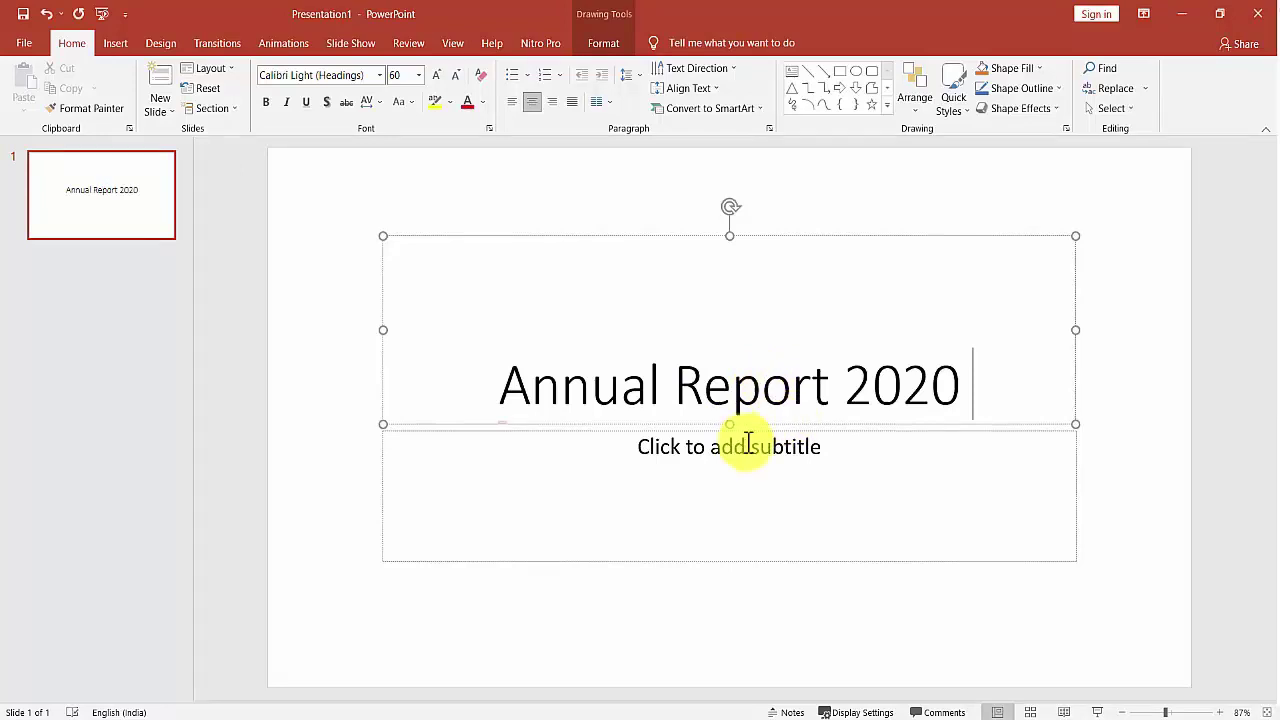
Step: Type Title2 in the subtitle so it expands to MyCompany Corporation
{"action": "left_click", "coordinate": [834, 449]}
{"action": "type", "text": "T"}
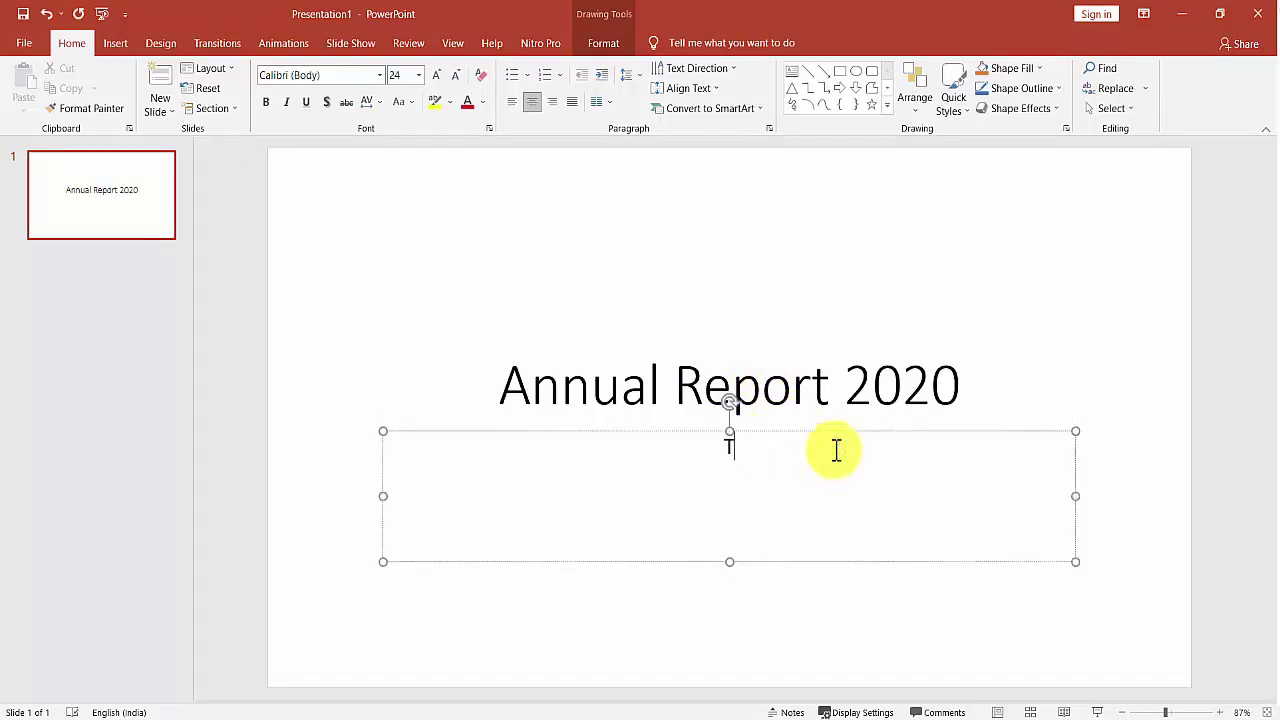
{"action": "type", "text": "itle2"}
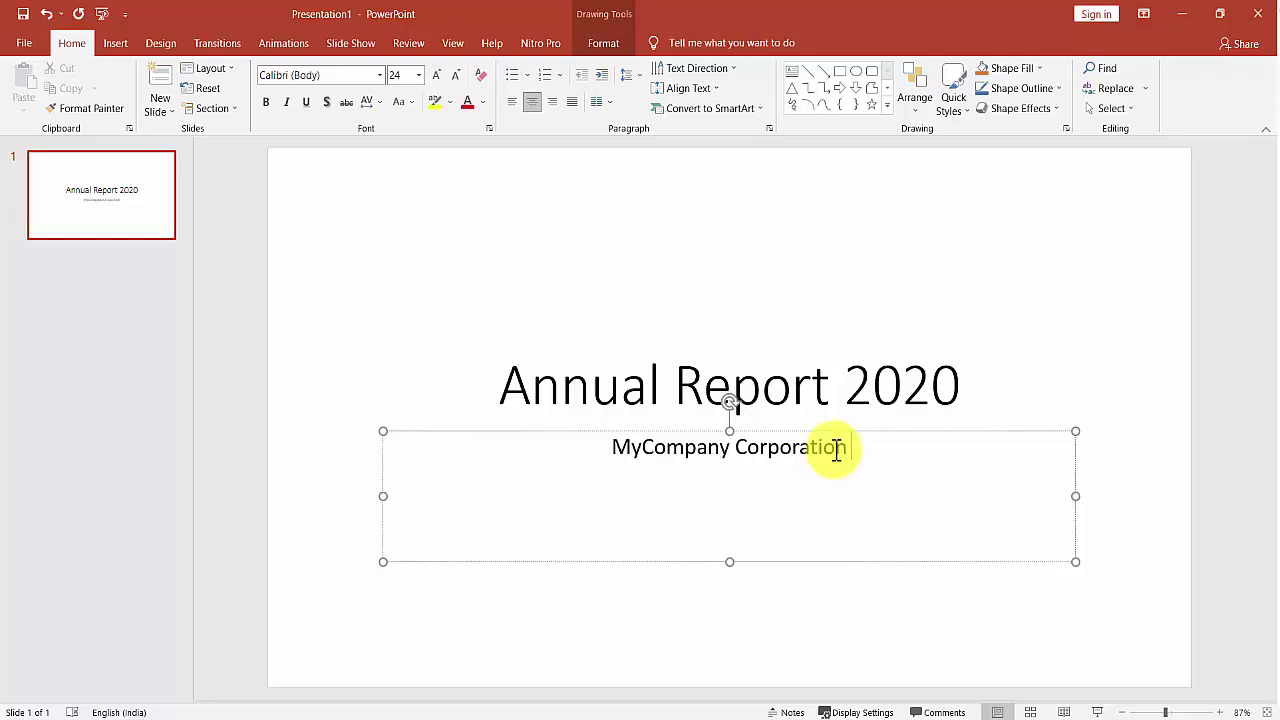
{"action": "left_click", "coordinate": [1017, 640]}
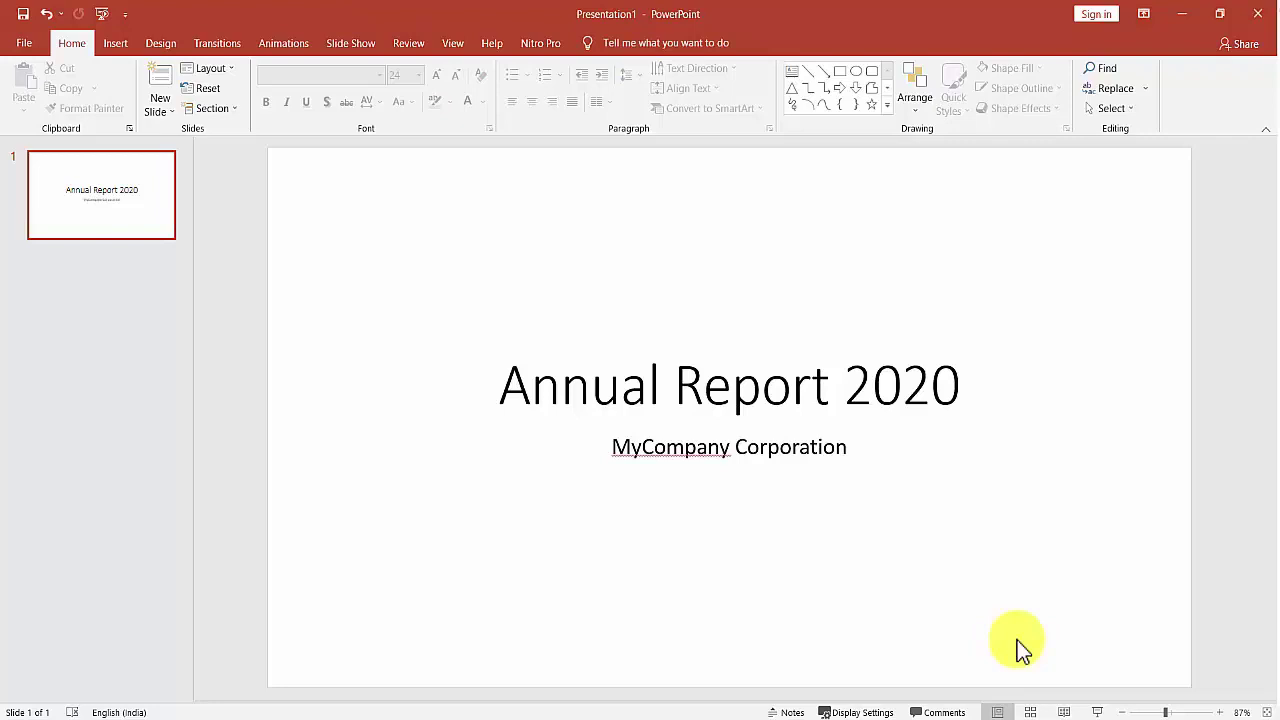
Step: Switch back to the Excel workbook showing Annual Report 2020 and MyCompany Corporation in D9 and D10
{"action": "left_click", "coordinate": [258, 716]}
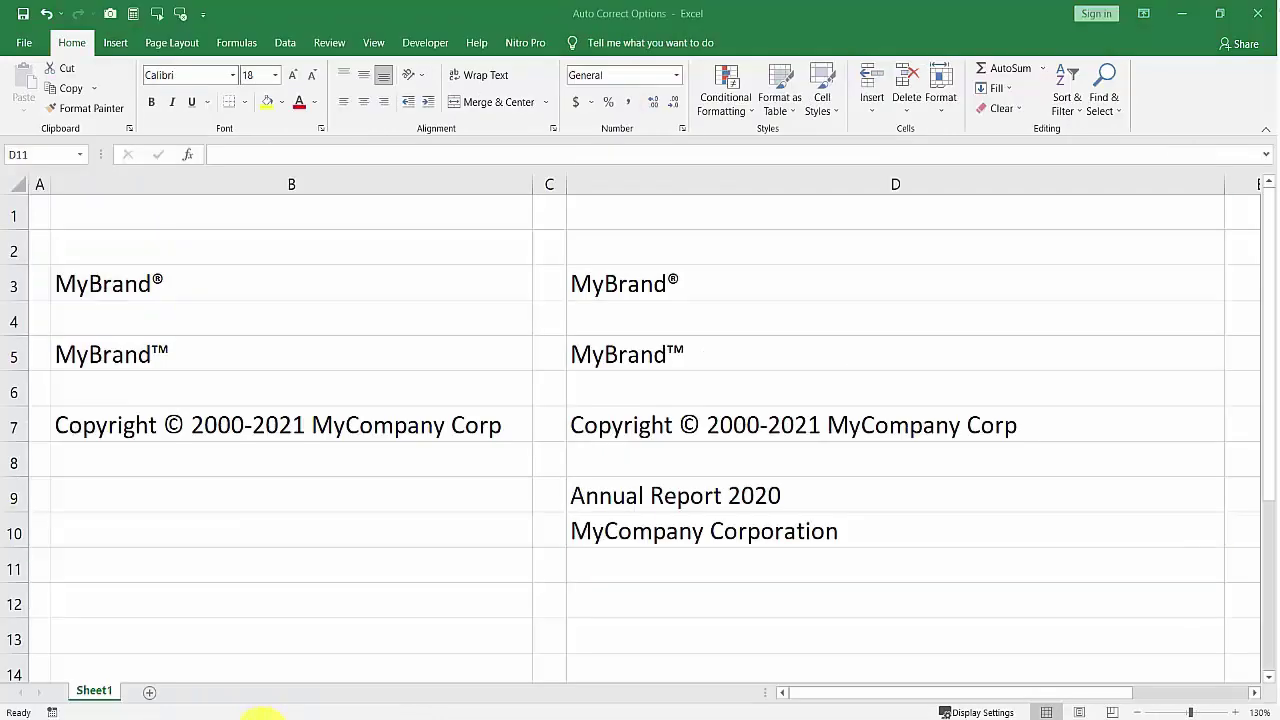